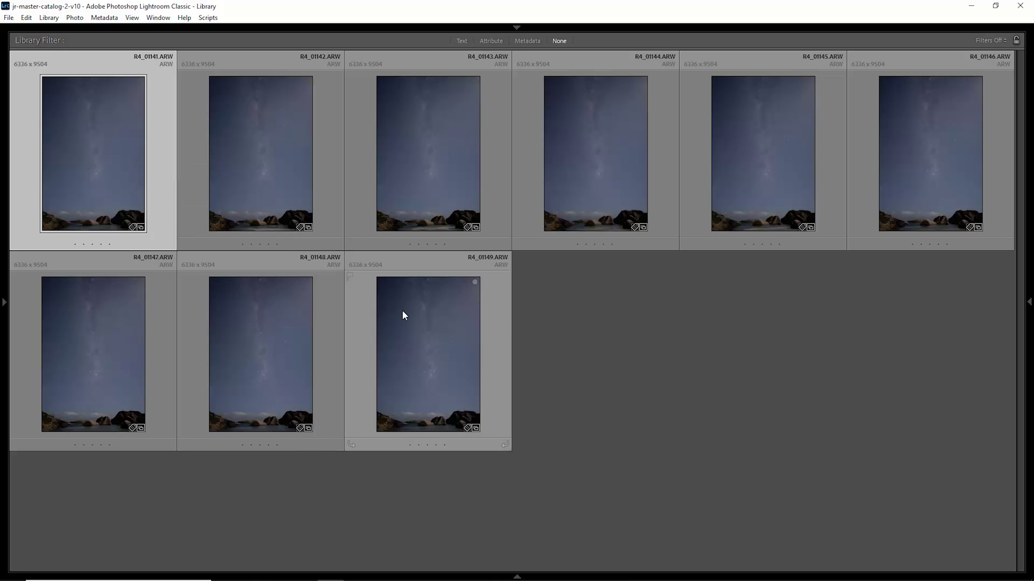
Step: Select all nine Milky Way frames and open the first in Develop at 100% zoom
{"action": "key", "text": "ctrl+a"}
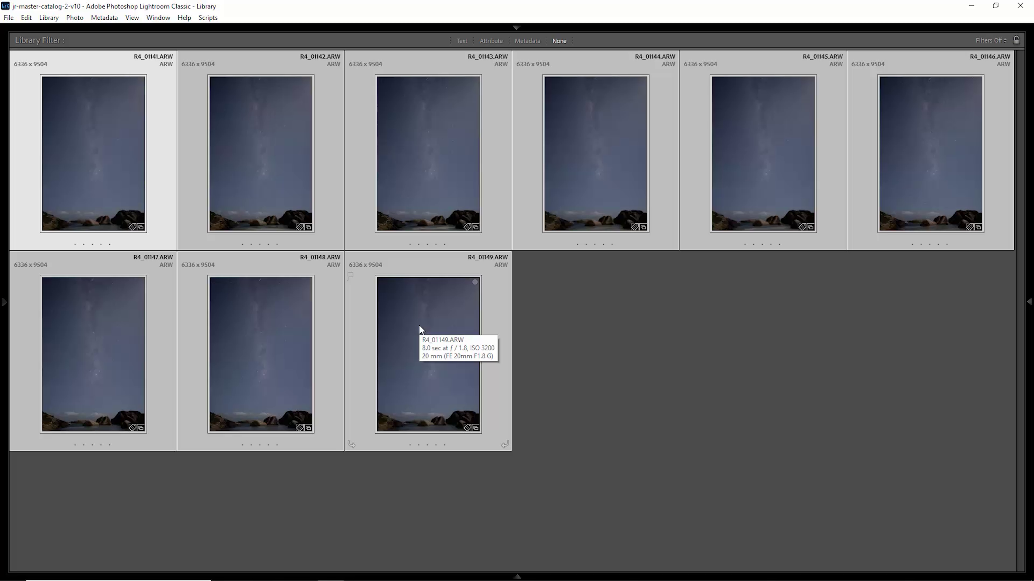
{"action": "key", "text": "d"}
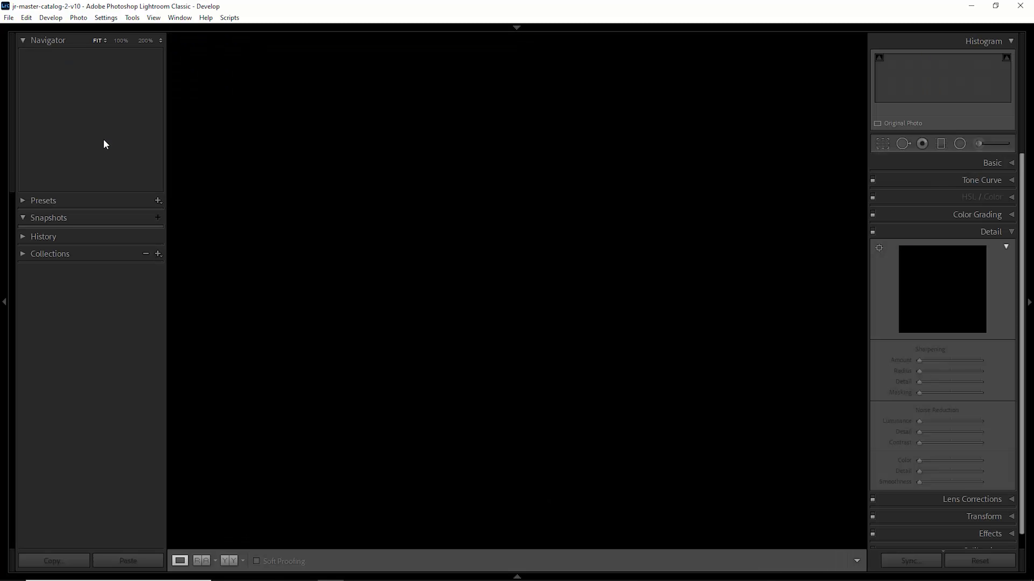
{"action": "left_click_drag", "start_coordinate": [618, 431], "coordinate": [555, 163]}
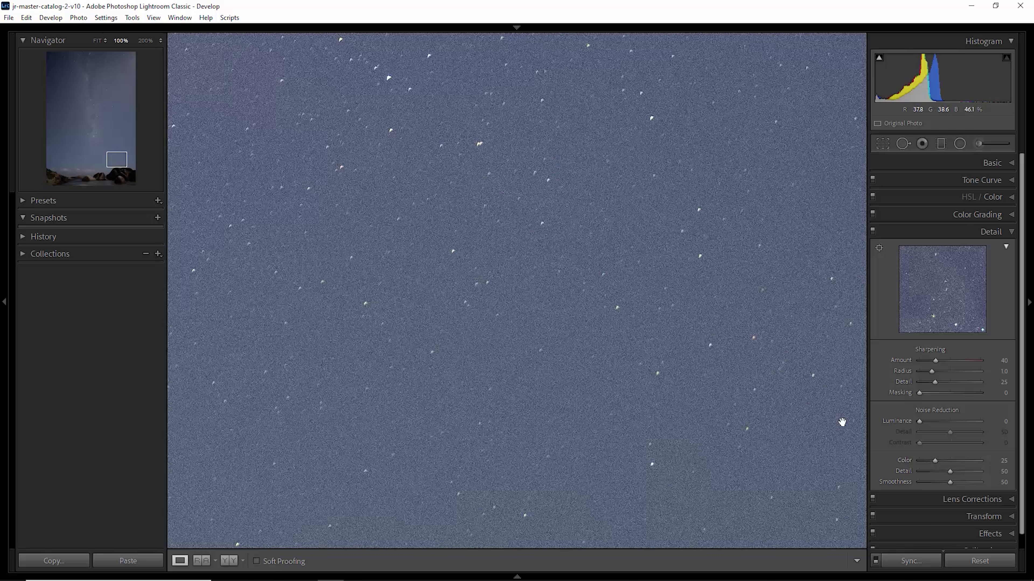
Step: Set luminance noise reduction to 62, keeping color noise reduction at 25, and fit the photo
{"action": "left_click_drag", "start_coordinate": [935, 462], "coordinate": [903, 465]}
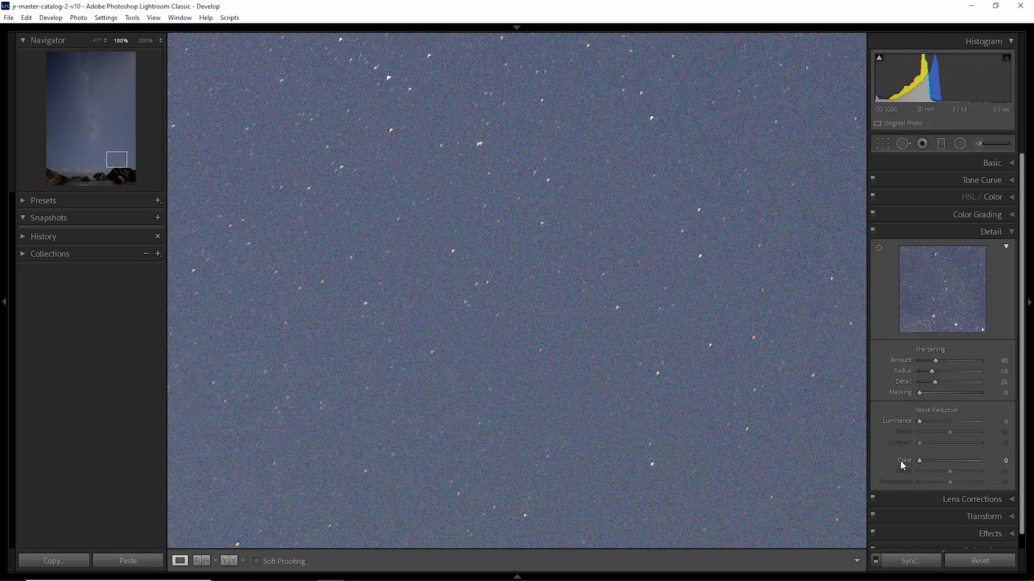
{"action": "key", "text": "ctrl+z"}
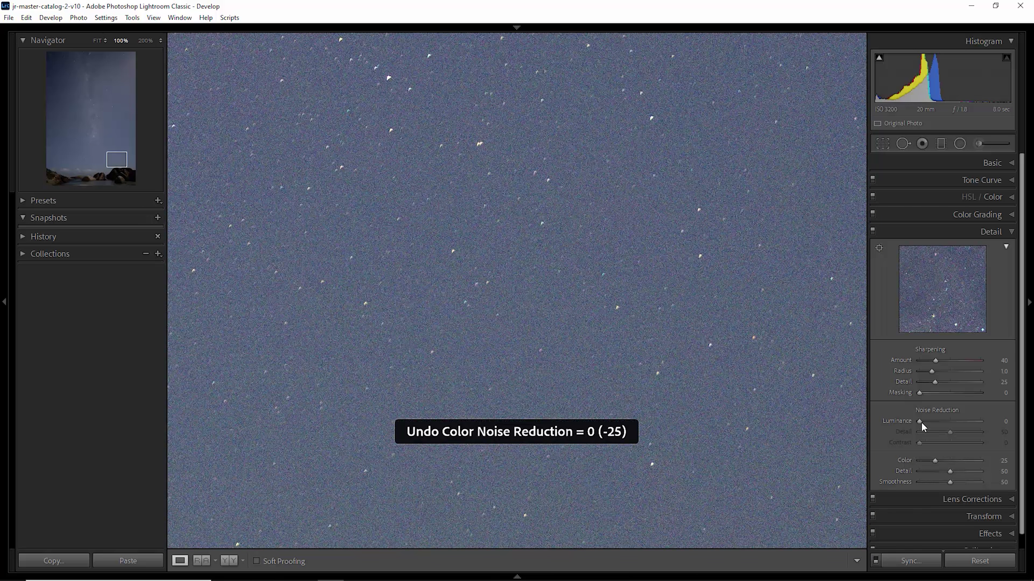
{"action": "left_click_drag", "start_coordinate": [919, 421], "coordinate": [927, 423]}
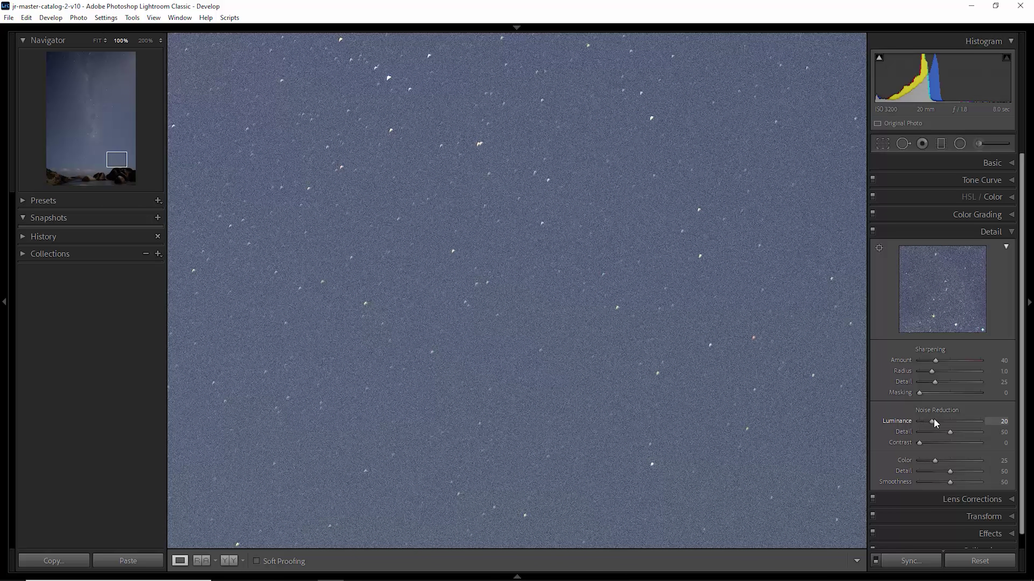
{"action": "left_click_drag", "start_coordinate": [943, 425], "coordinate": [957, 424]}
{"action": "left_click", "coordinate": [560, 320]}
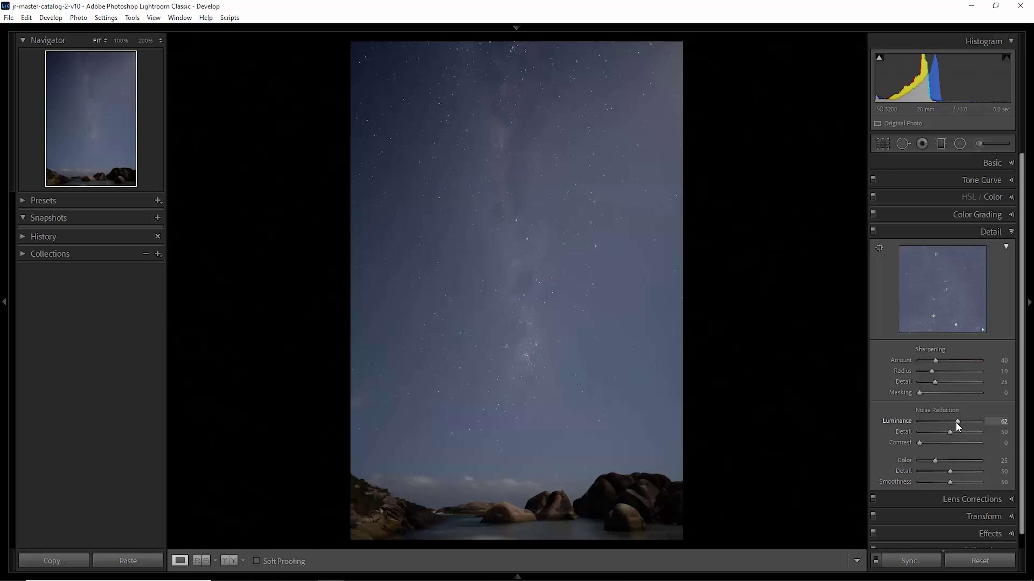
Step: Push luminance noise reduction up to 100, then reset it to 0
{"action": "left_click_drag", "start_coordinate": [959, 422], "coordinate": [971, 421]}
{"action": "double_click", "coordinate": [884, 420]}
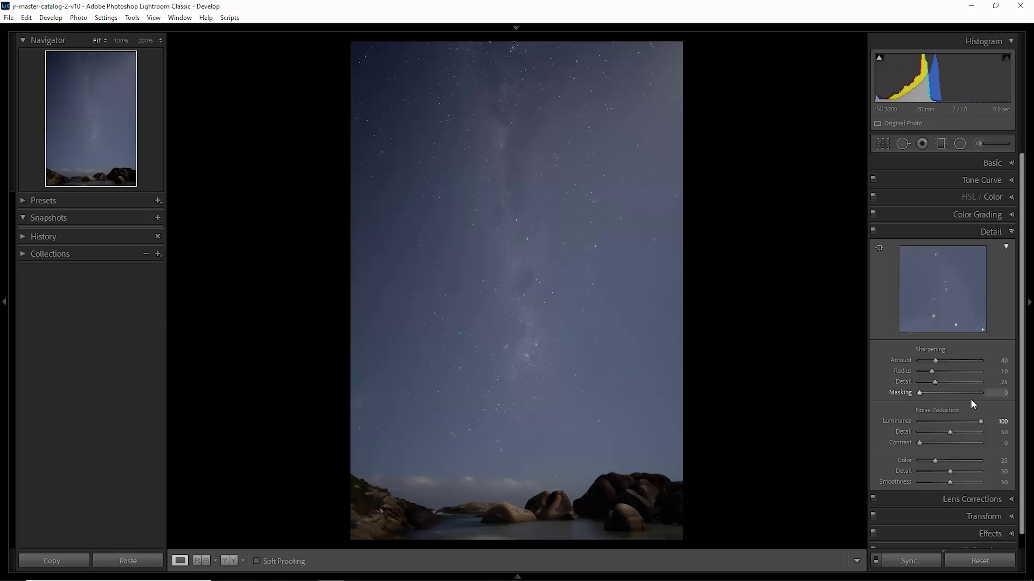
{"action": "double_click", "coordinate": [902, 421]}
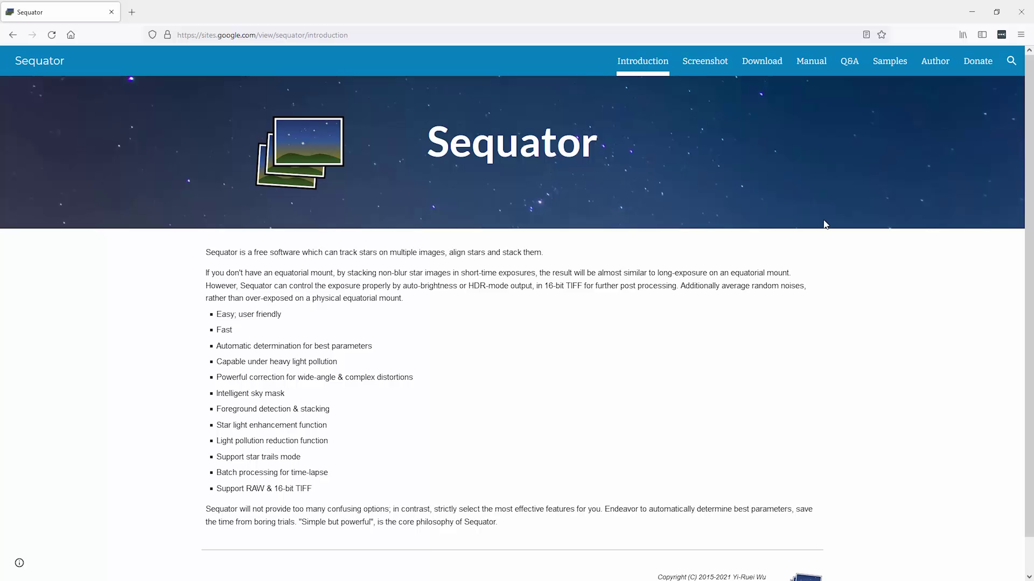
Step: Go to the Download page from the Sequator site's top navigation
{"action": "left_click", "coordinate": [751, 65]}
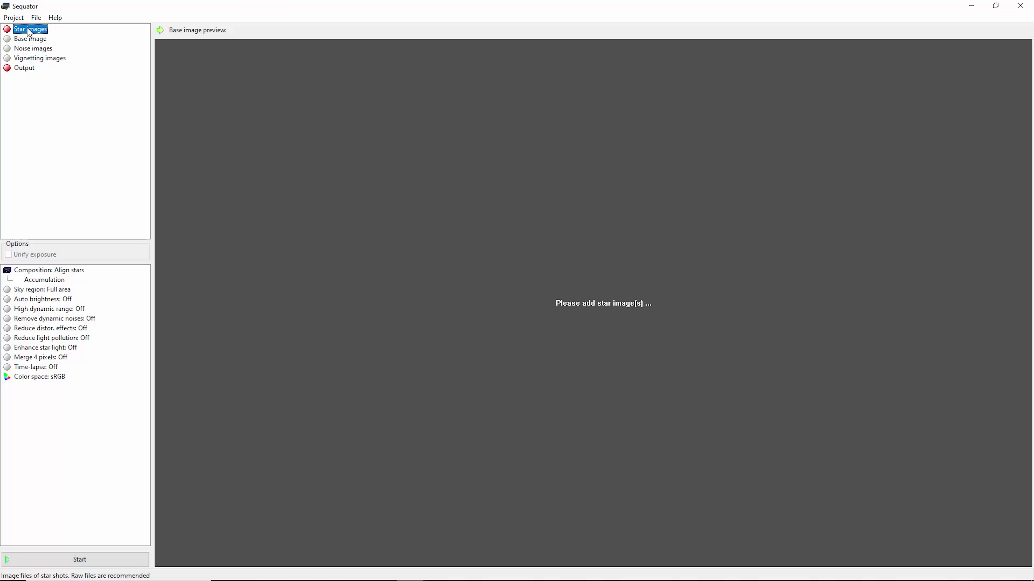
Step: Review the raw, TIFF and JPEG formats accepted for star images, then cancel without adding files
{"action": "double_click", "coordinate": [28, 30]}
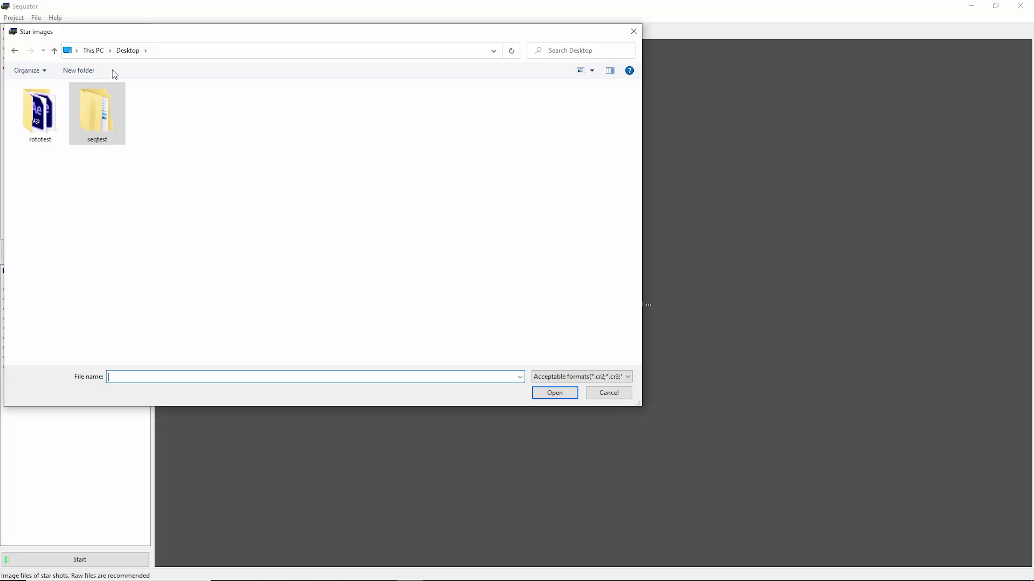
{"action": "left_click", "coordinate": [625, 378]}
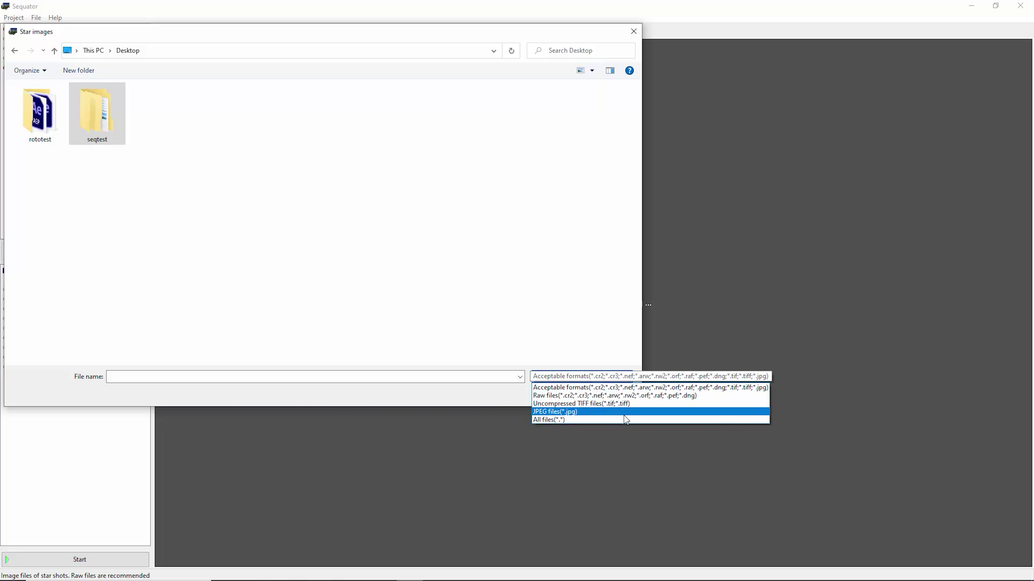
{"action": "left_click", "coordinate": [524, 328]}
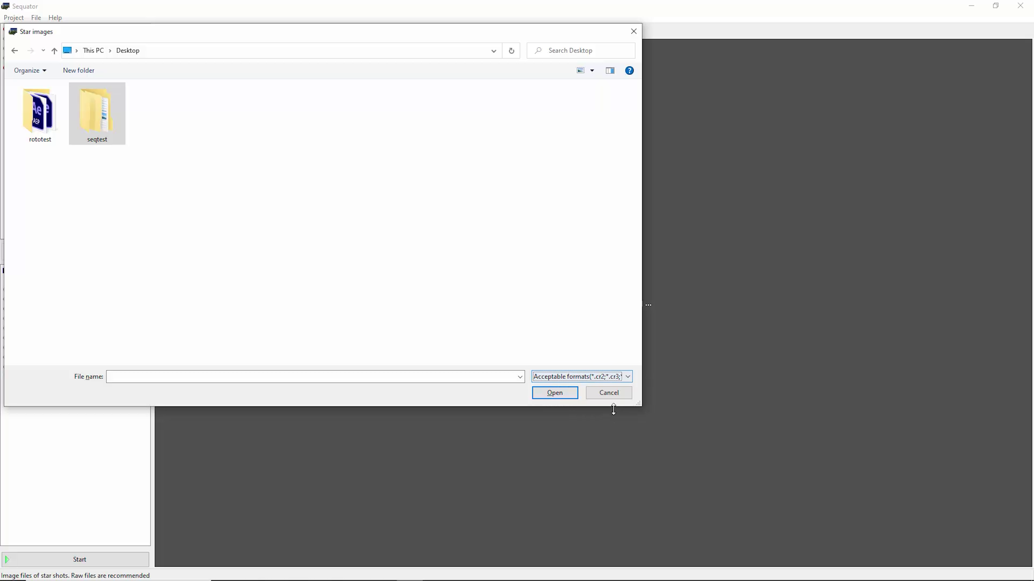
{"action": "left_click", "coordinate": [616, 395]}
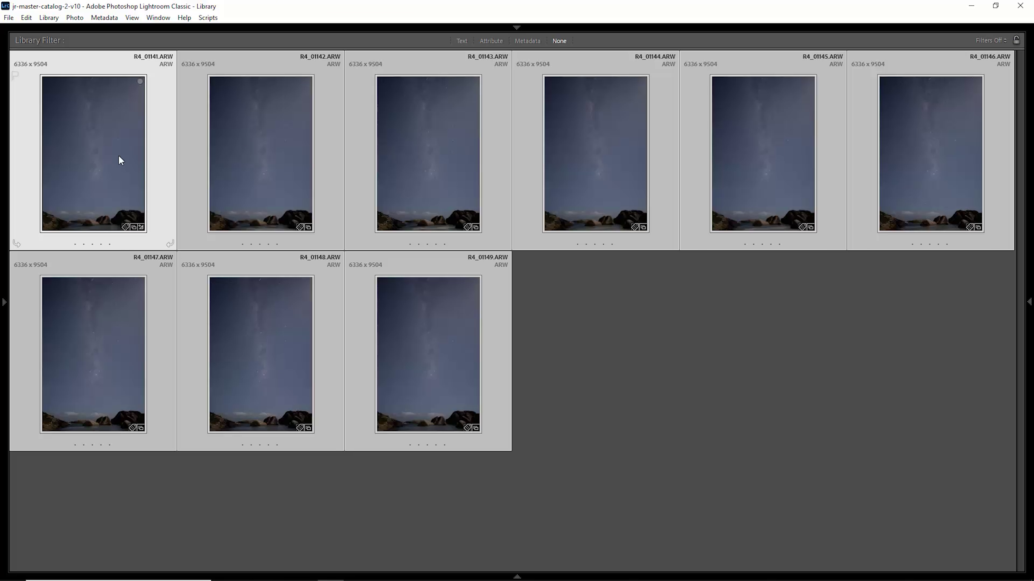
Step: Step through frames R4_01141 to R4_01146 individually and open R4_01146 in Develop
{"action": "left_click", "coordinate": [609, 345]}
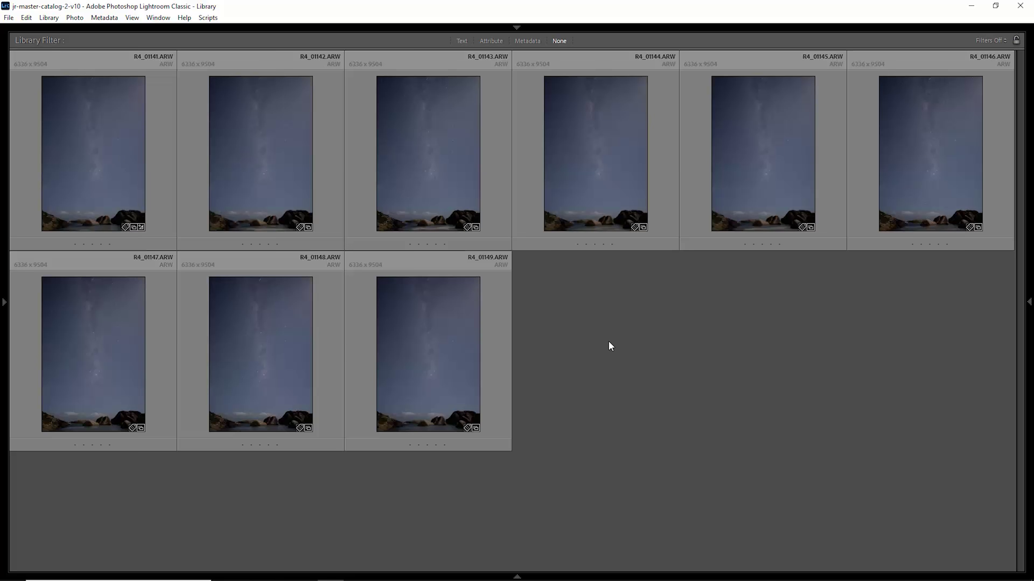
{"action": "left_click", "coordinate": [106, 164]}
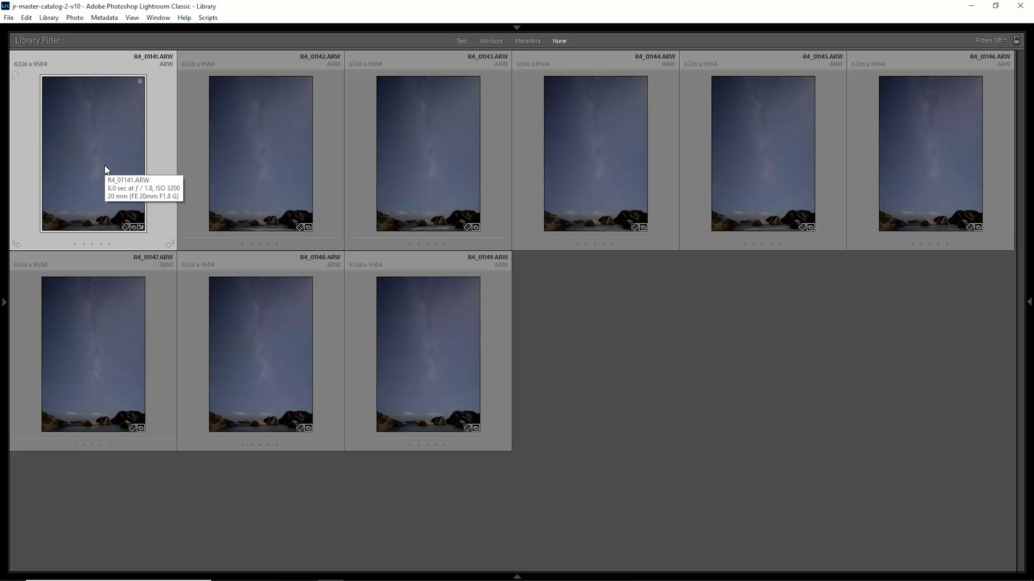
{"action": "left_click", "coordinate": [249, 176]}
{"action": "left_click", "coordinate": [606, 159]}
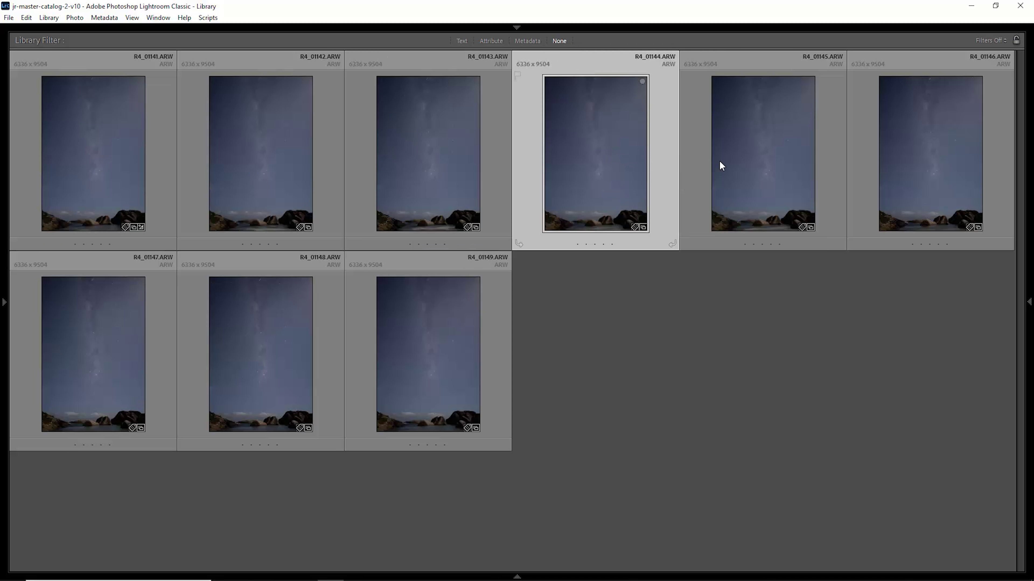
{"action": "left_click", "coordinate": [749, 155]}
{"action": "left_click", "coordinate": [906, 145]}
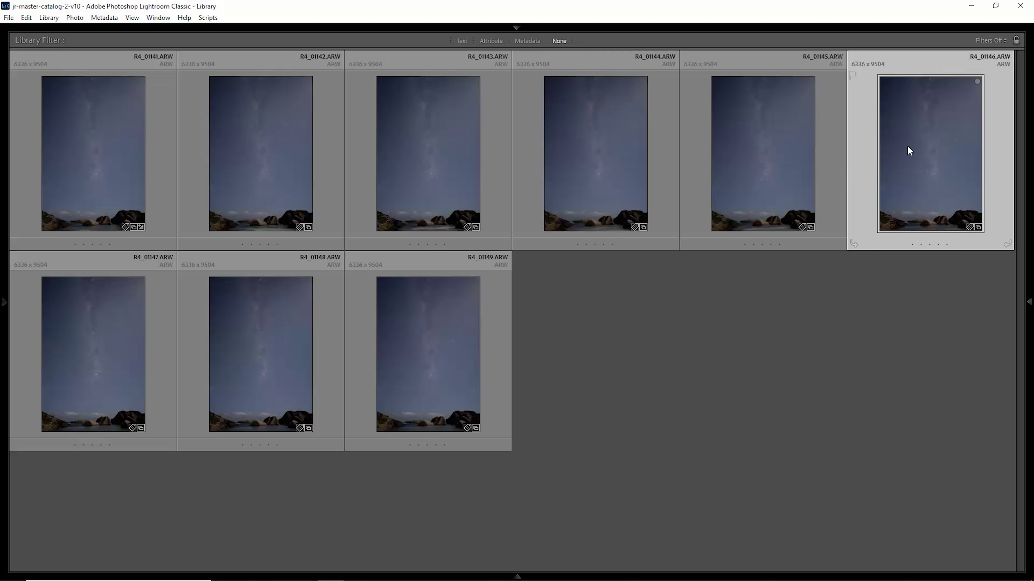
{"action": "key", "text": "d"}
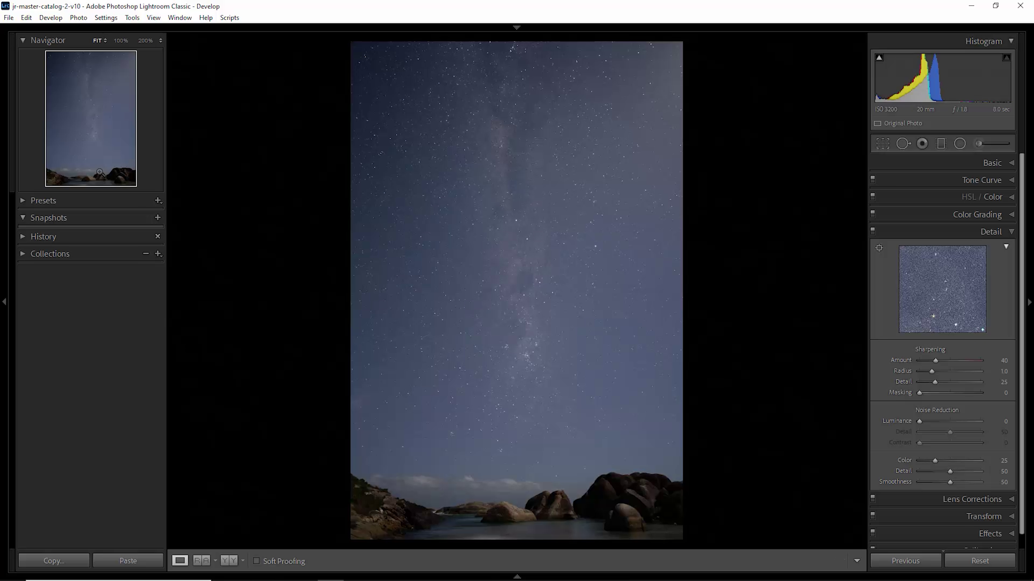
Step: Add a graduated filter over the foreground rocks with exposure 0.00 and shadows +55
{"action": "left_click", "coordinate": [992, 163]}
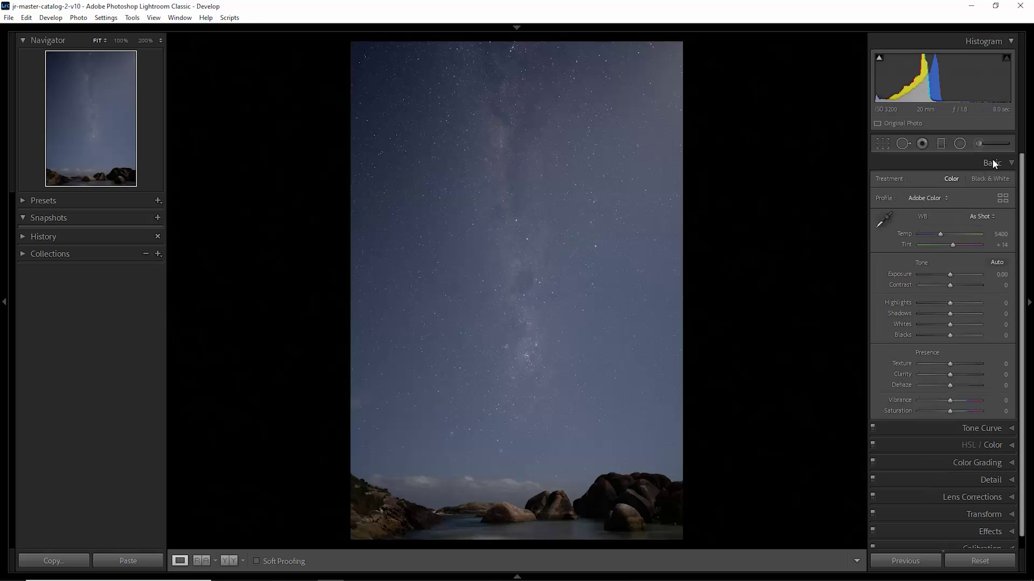
{"action": "left_click", "coordinate": [940, 144]}
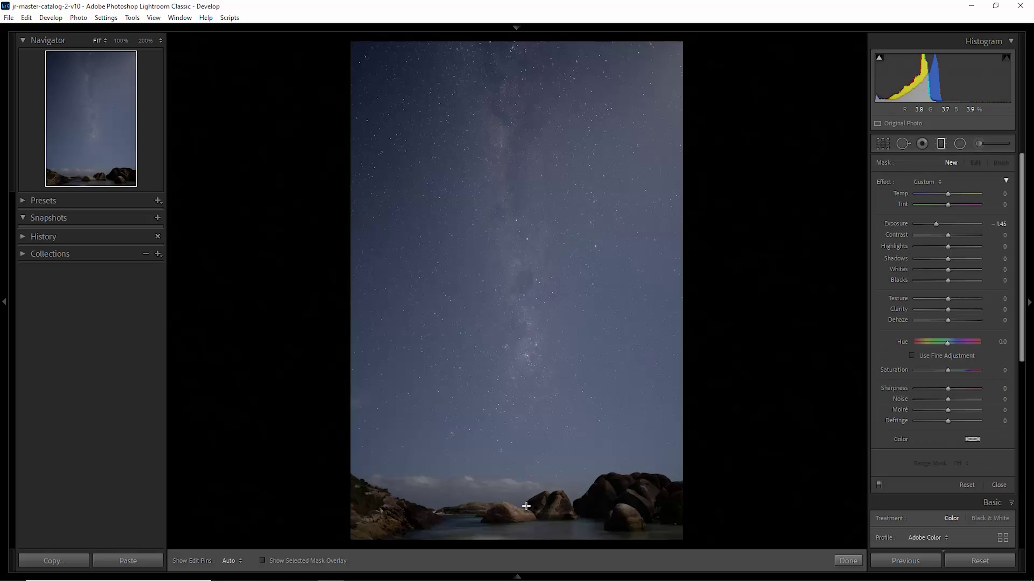
{"action": "mouse_move", "coordinate": [529, 503]}
{"action": "left_mouse_down"}
{"action": "mouse_move", "coordinate": [529, 480]}
{"action": "mouse_move", "coordinate": [525, 489]}
{"action": "left_mouse_up"}
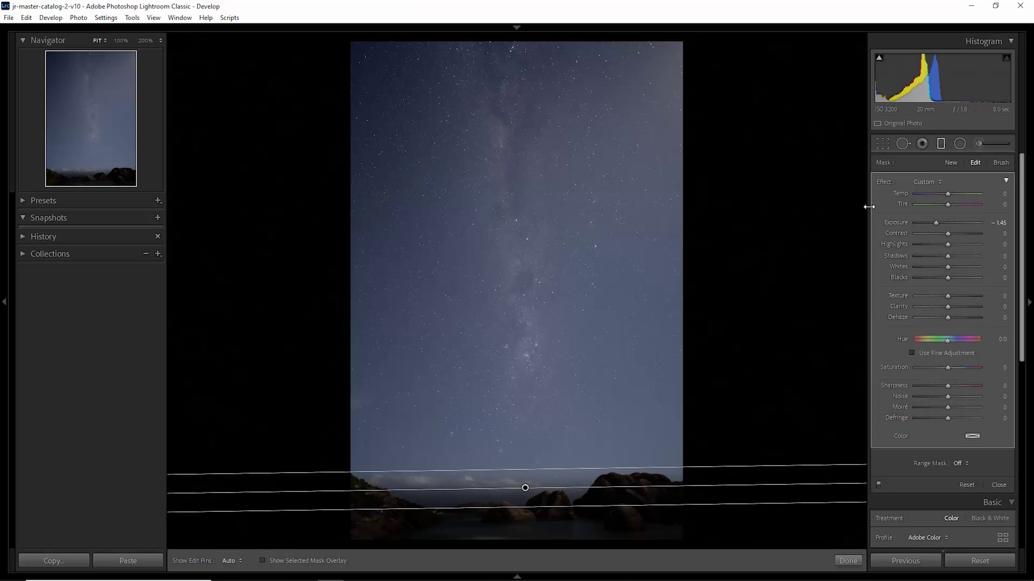
{"action": "double_click", "coordinate": [881, 183]}
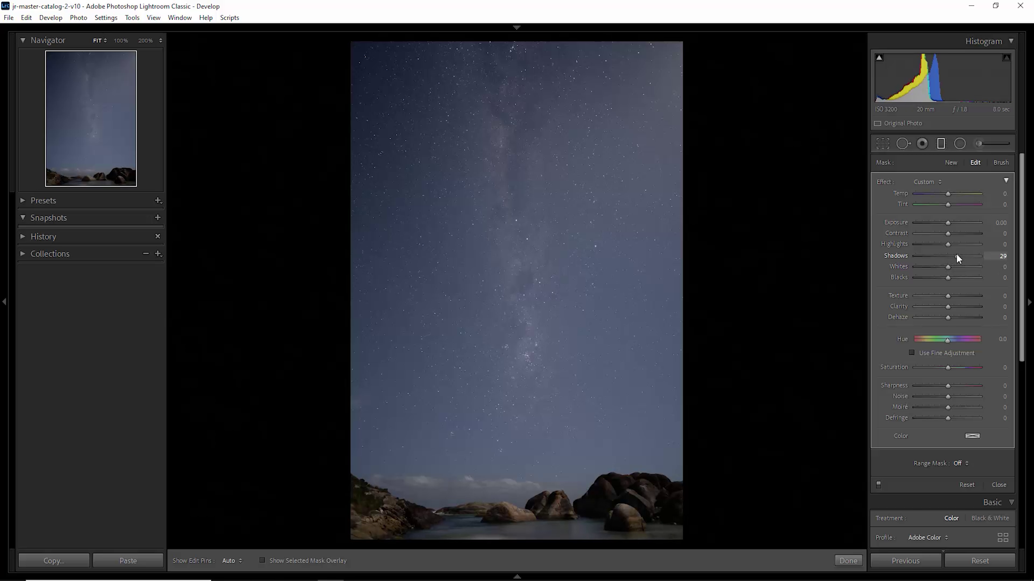
{"action": "left_click_drag", "start_coordinate": [962, 253], "coordinate": [964, 255]}
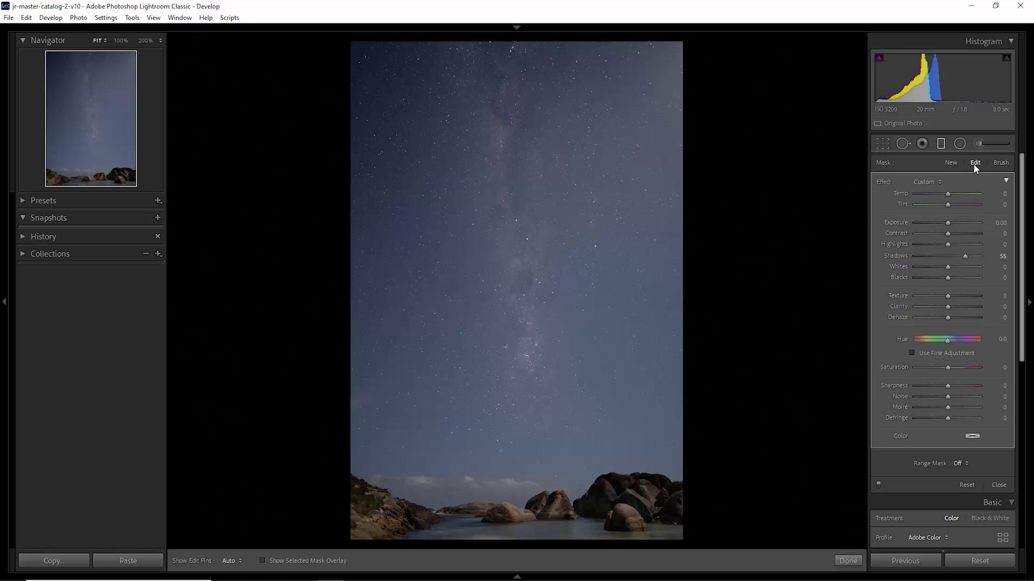
{"action": "left_click", "coordinate": [940, 143]}
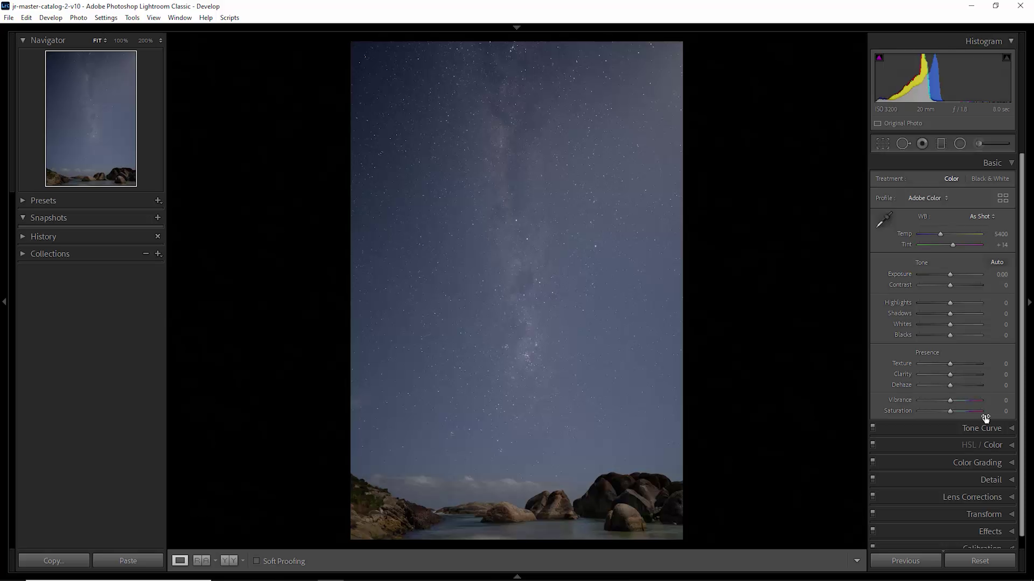
Step: Set sharpening amount to 0 and color noise reduction to 39
{"action": "left_click", "coordinate": [990, 479]}
{"action": "left_click_drag", "start_coordinate": [935, 347], "coordinate": [909, 345]}
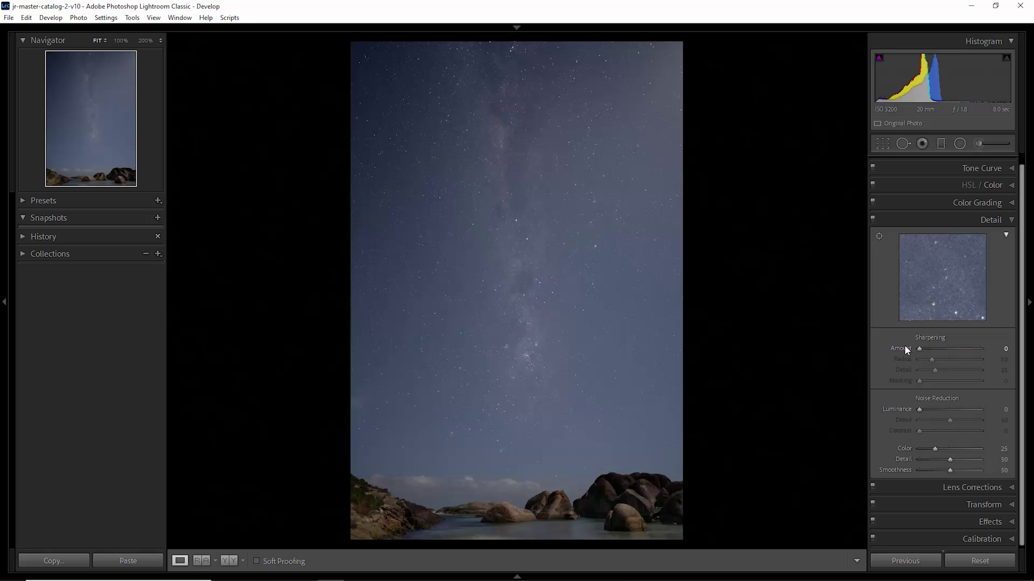
{"action": "left_click_drag", "start_coordinate": [930, 449], "coordinate": [906, 446]}
{"action": "left_click", "coordinate": [995, 219]}
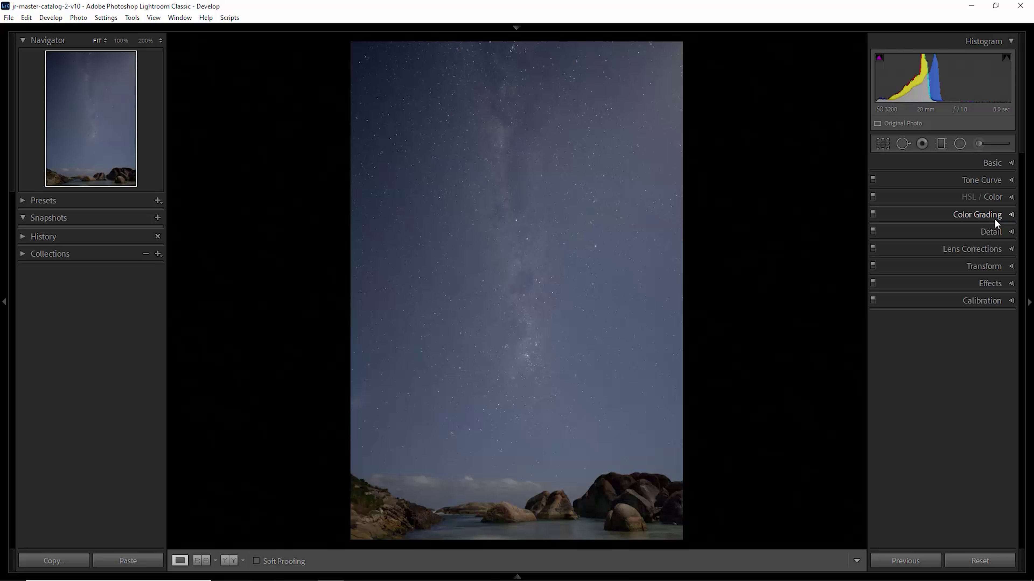
Step: Try chromatic aberration removal and lens profile corrections, then undo, leaving both off
{"action": "left_click", "coordinate": [990, 250]}
{"action": "left_click", "coordinate": [880, 282]}
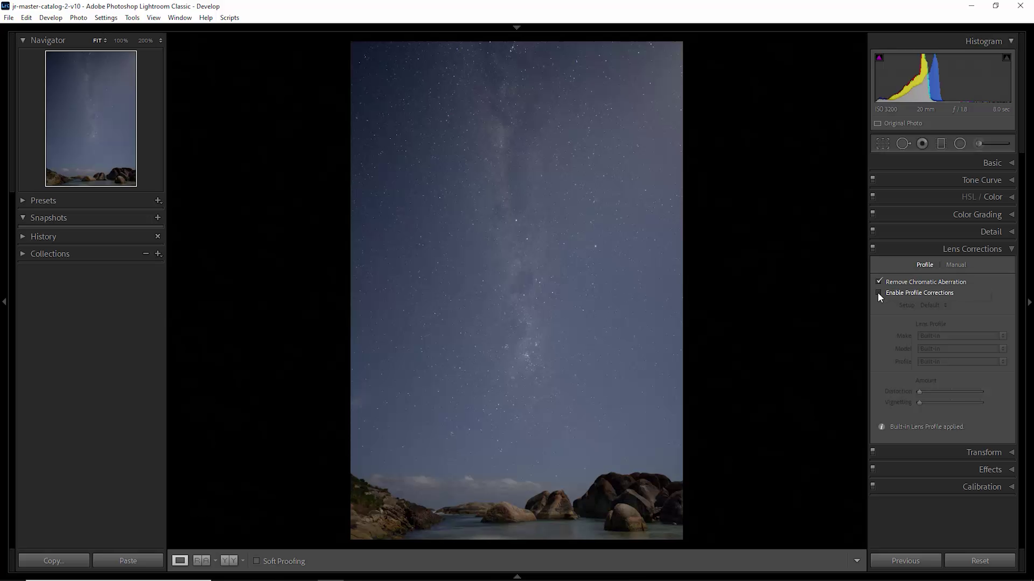
{"action": "left_click", "coordinate": [877, 293]}
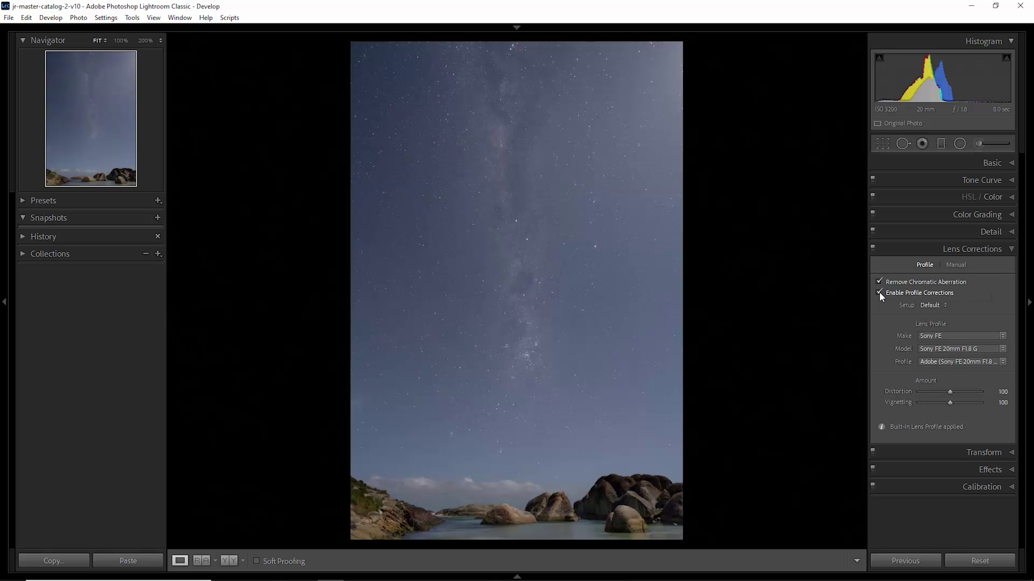
{"action": "key", "text": "ctrl+z"}
{"action": "key", "text": "ctrl+z"}
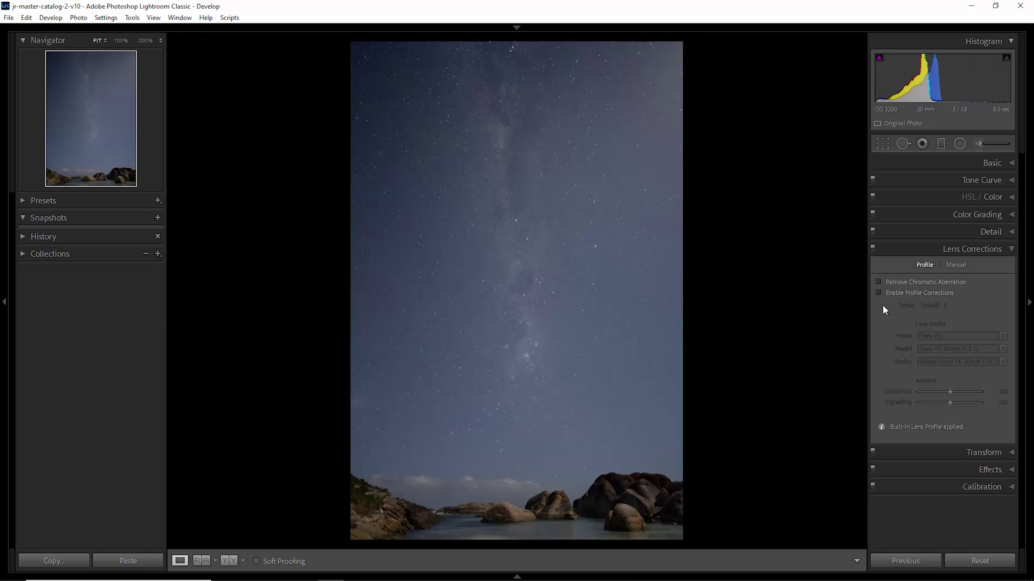
{"action": "left_click", "coordinate": [985, 250]}
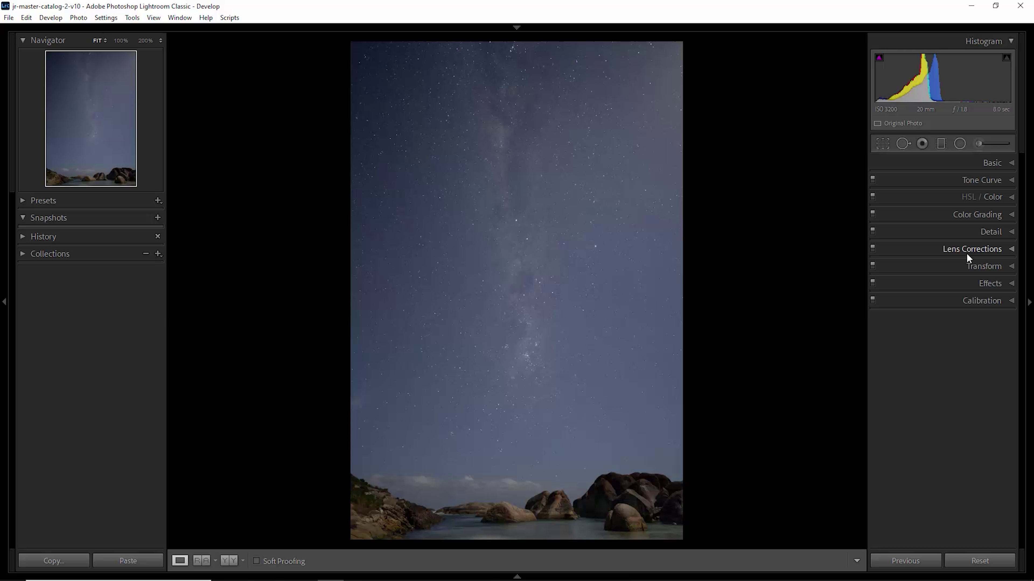
Step: Inspect the existing graduated filter lifting the ground's shadows, then return to the Library grid
{"action": "left_click", "coordinate": [989, 167]}
{"action": "key", "text": "m"}
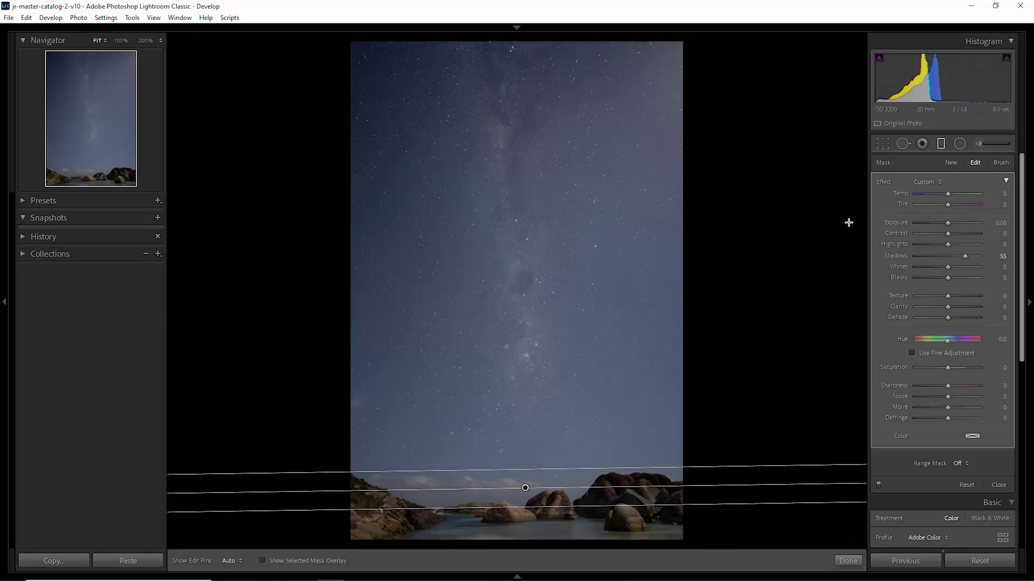
{"action": "left_click", "coordinate": [937, 145]}
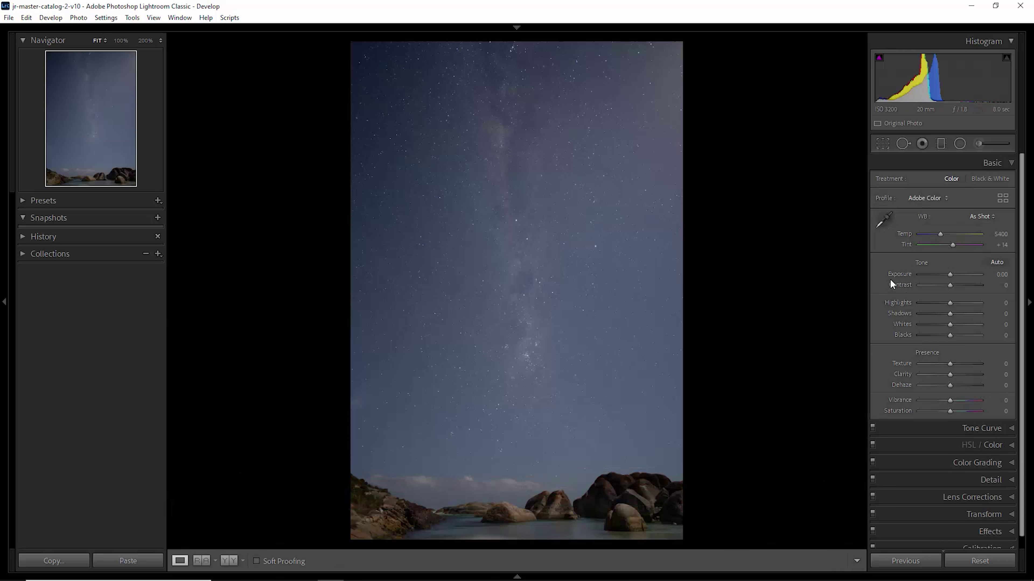
{"action": "key", "text": "g"}
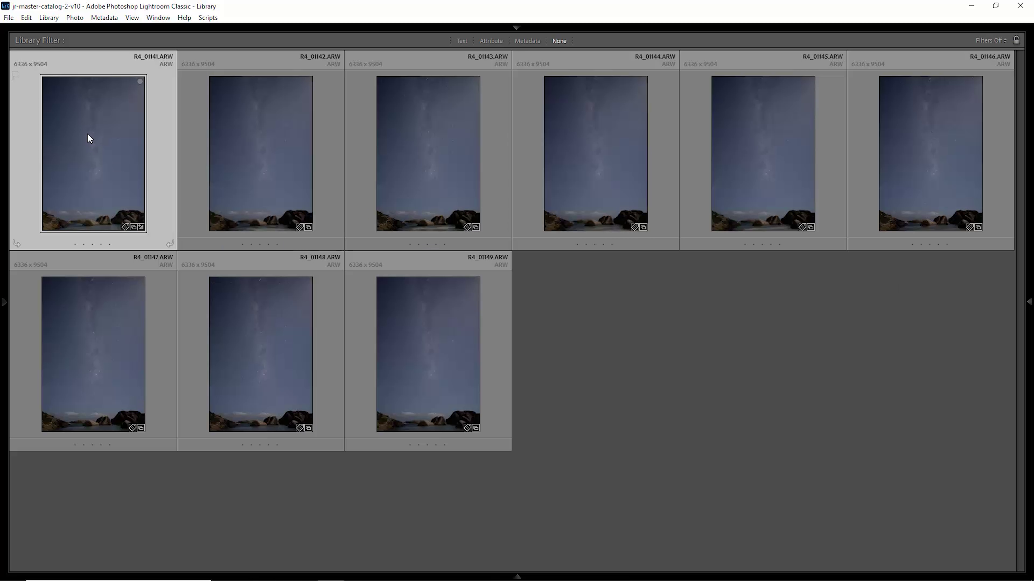
Step: Select all nine photos and synchronize every develop setting from the edited frame onto them
{"action": "mouse_move", "coordinate": [89, 134]}
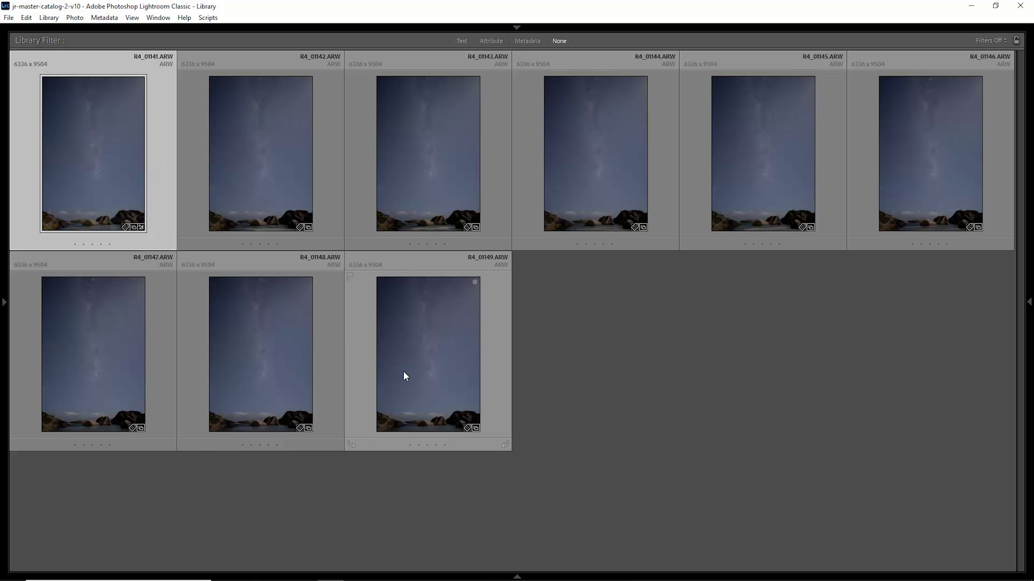
{"action": "key", "text": "ctrl+a"}
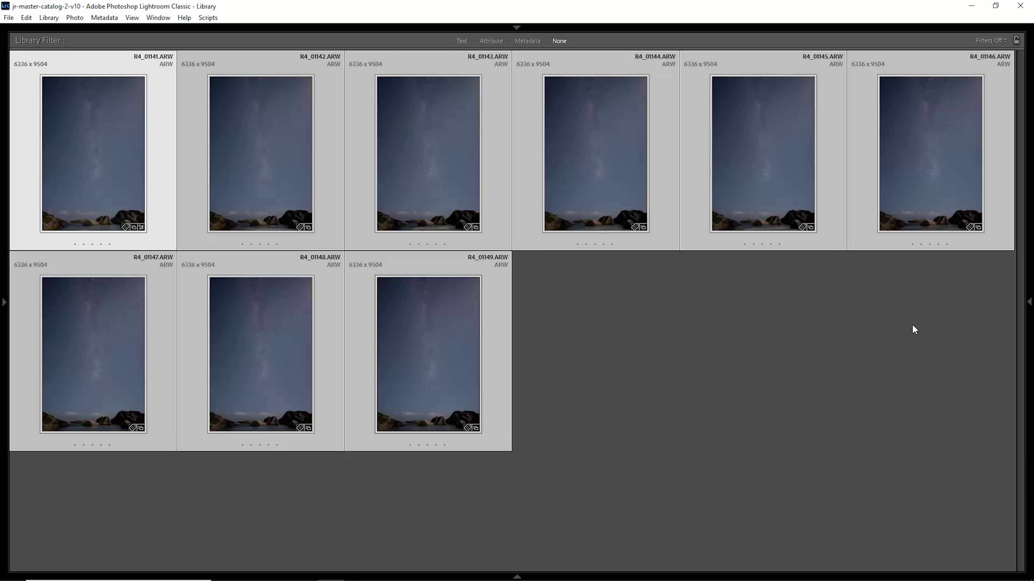
{"action": "mouse_move", "coordinate": [1029, 301]}
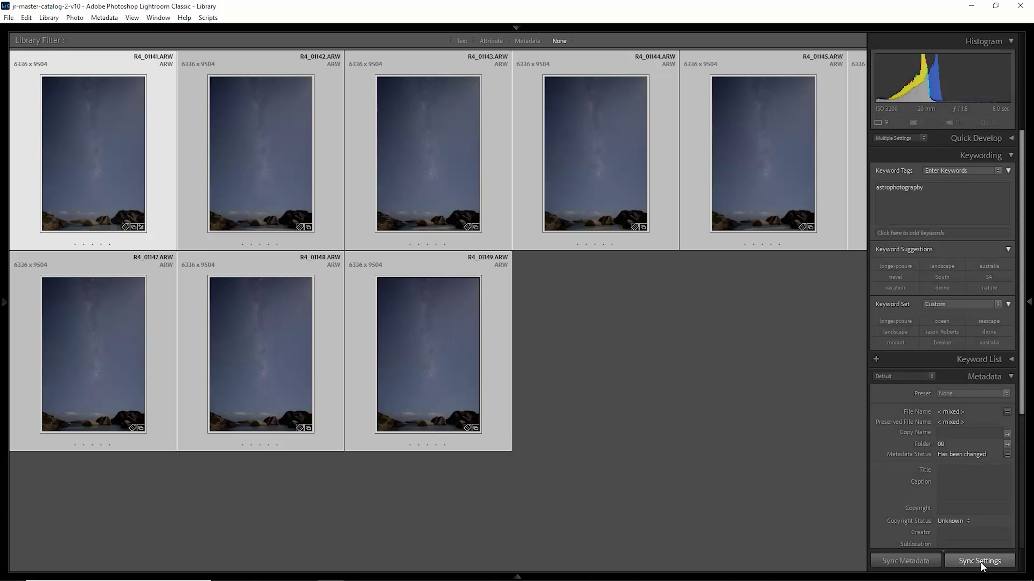
{"action": "left_click", "coordinate": [981, 566]}
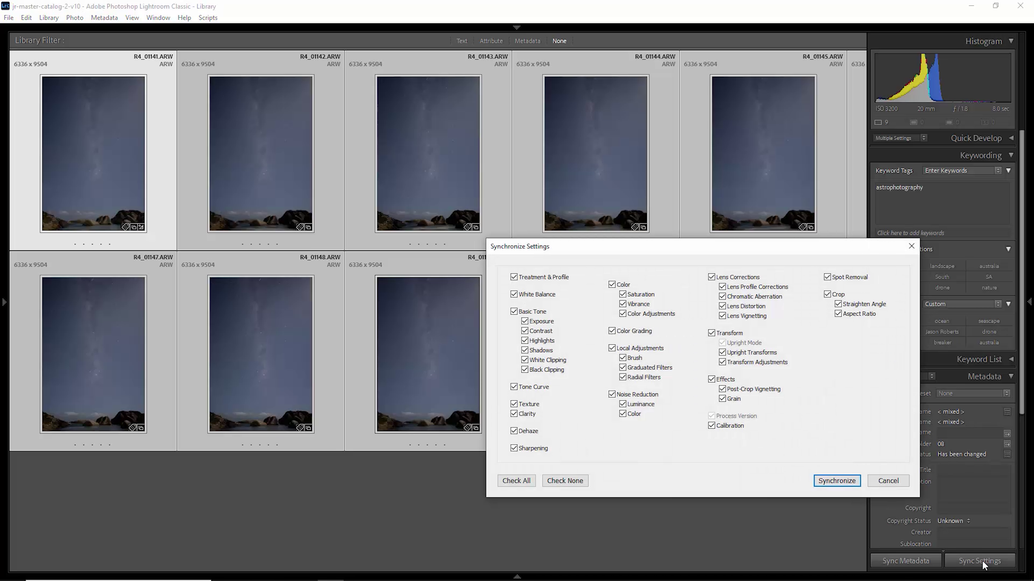
{"action": "left_click", "coordinate": [527, 481]}
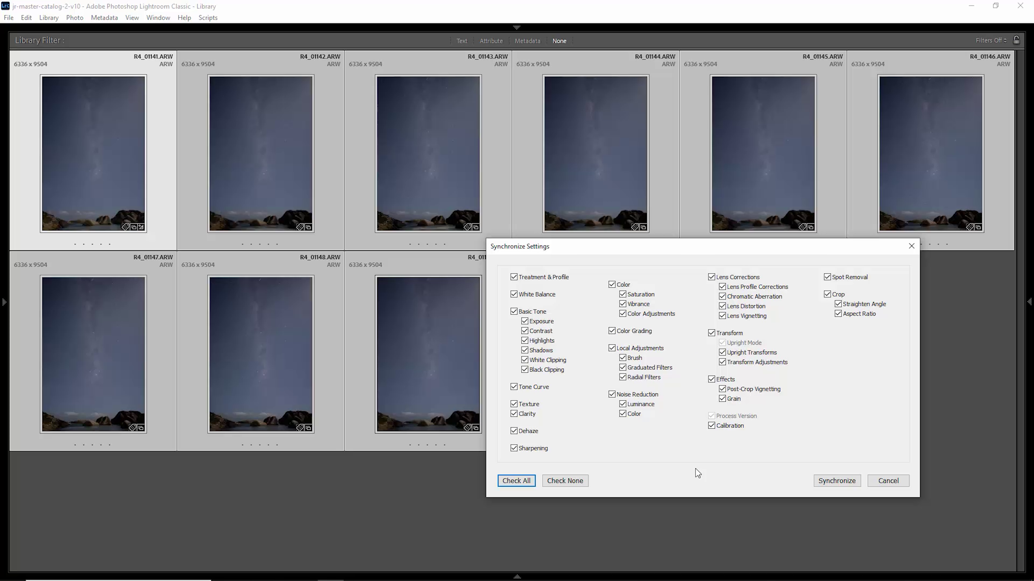
{"action": "left_click", "coordinate": [827, 485]}
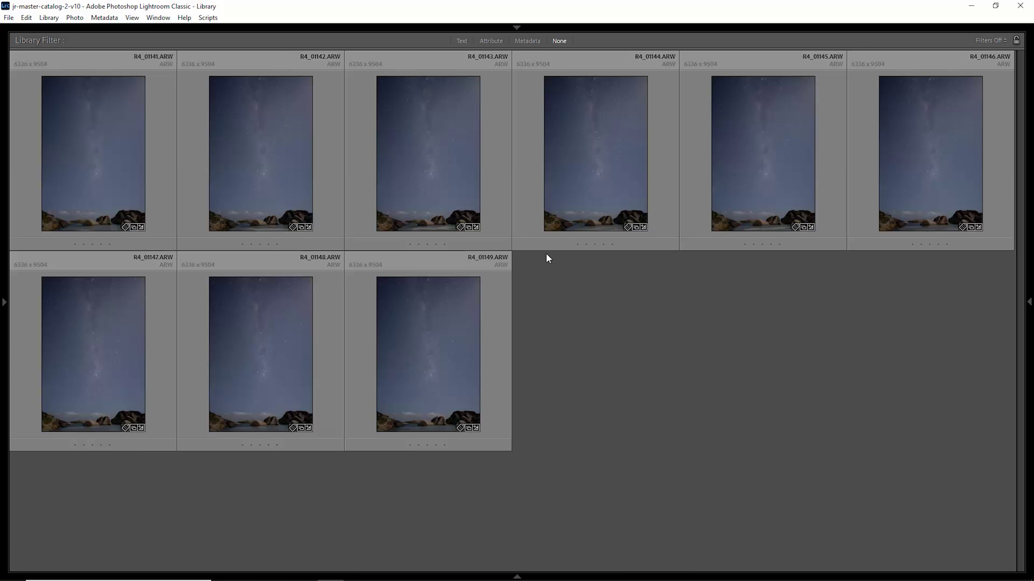
{"action": "left_click", "coordinate": [450, 167]}
{"action": "key", "text": "d"}
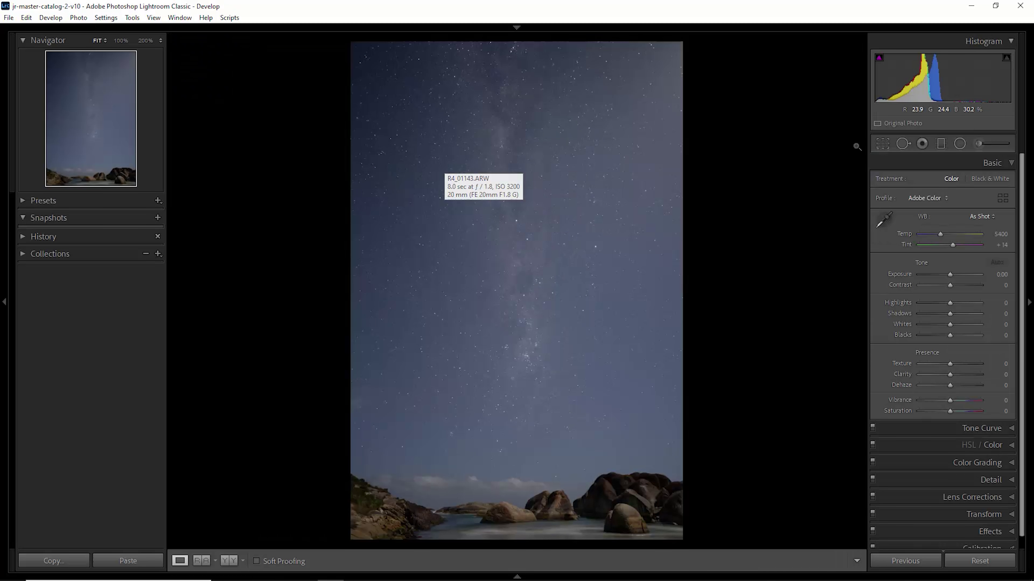
{"action": "left_click", "coordinate": [940, 144]}
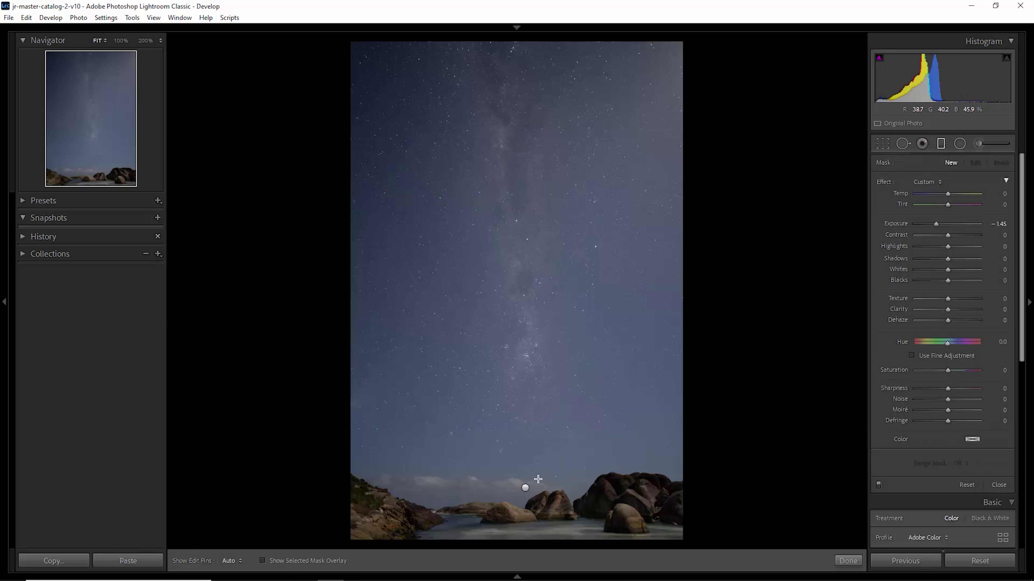
{"action": "left_click", "coordinate": [525, 488]}
{"action": "key", "text": "g"}
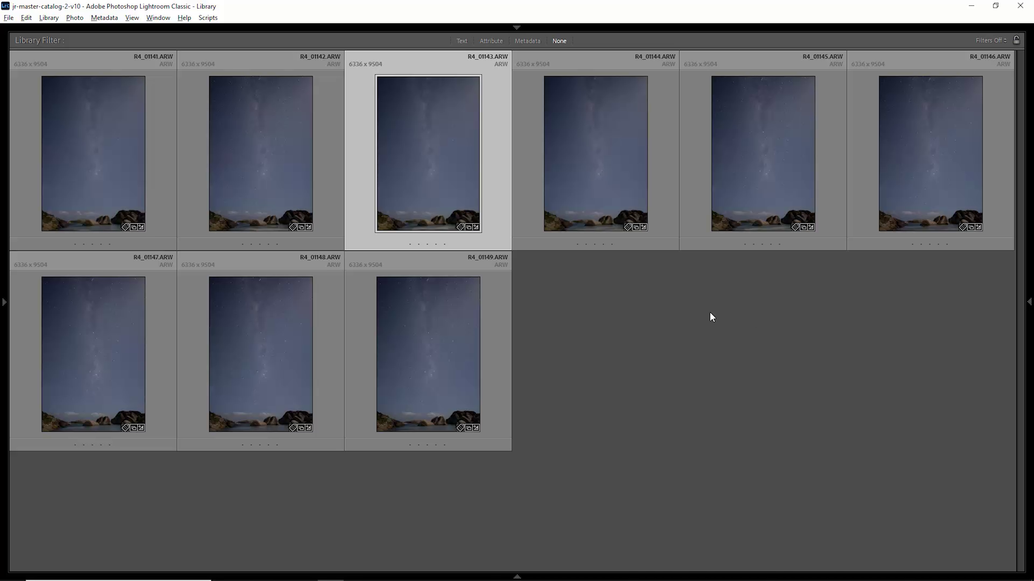
{"action": "left_click", "coordinate": [109, 159]}
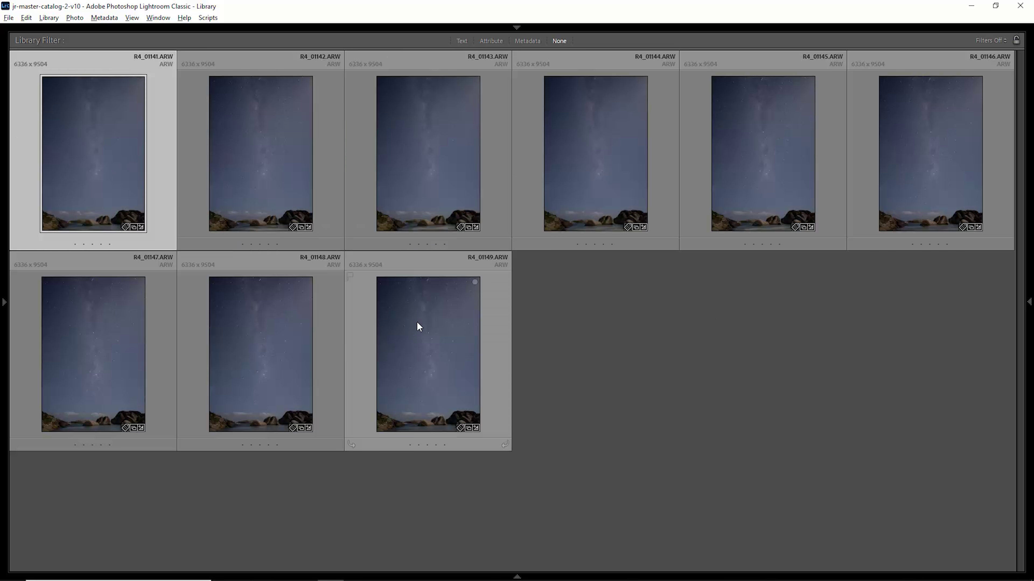
{"action": "left_click", "coordinate": [420, 327], "text": "shift"}
Step: Start exporting the nine selected photos to a specific folder
{"action": "right_click", "coordinate": [418, 323]}
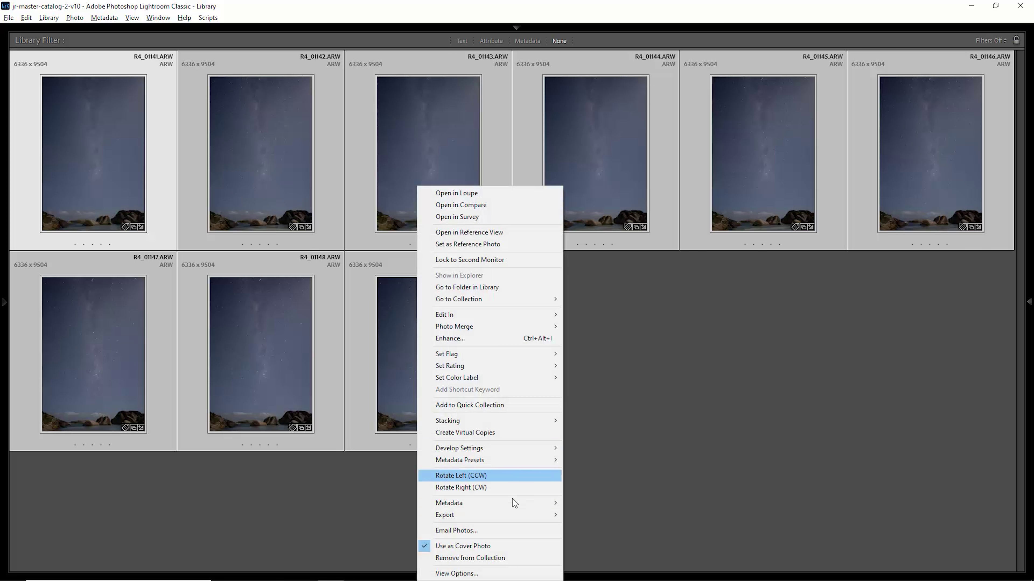
{"action": "mouse_move", "coordinate": [515, 516]}
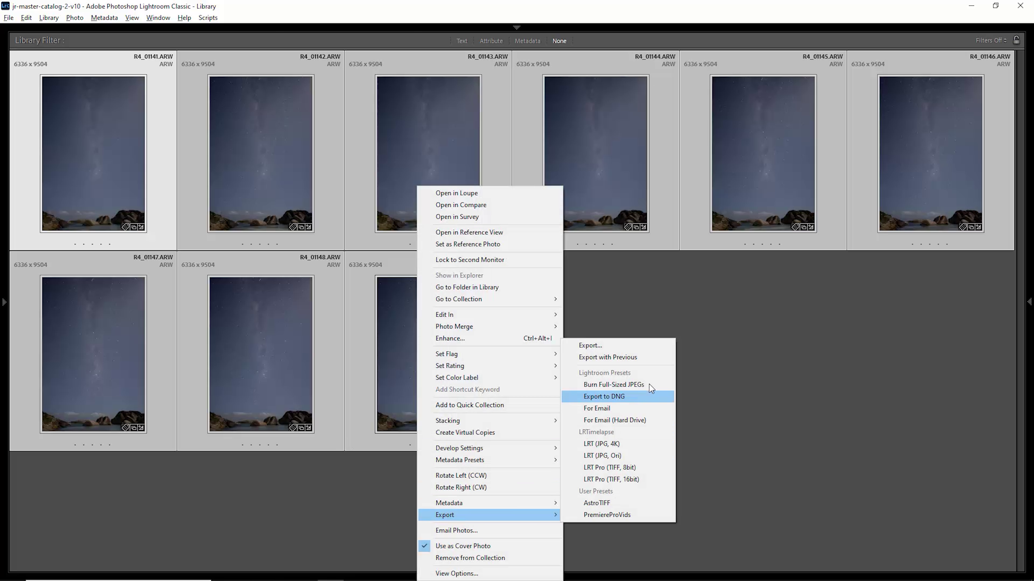
{"action": "left_click", "coordinate": [641, 346]}
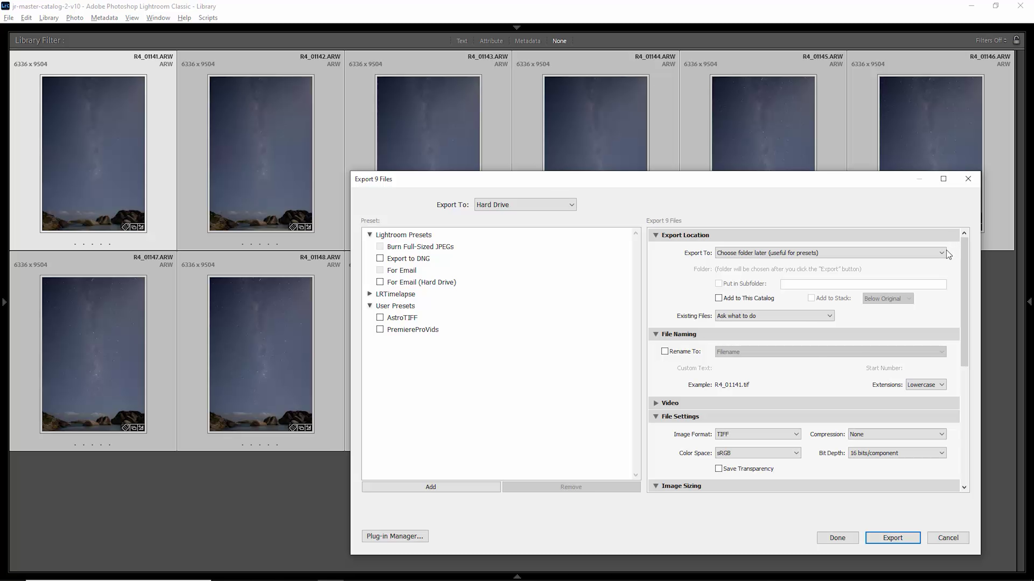
{"action": "left_click", "coordinate": [944, 252]}
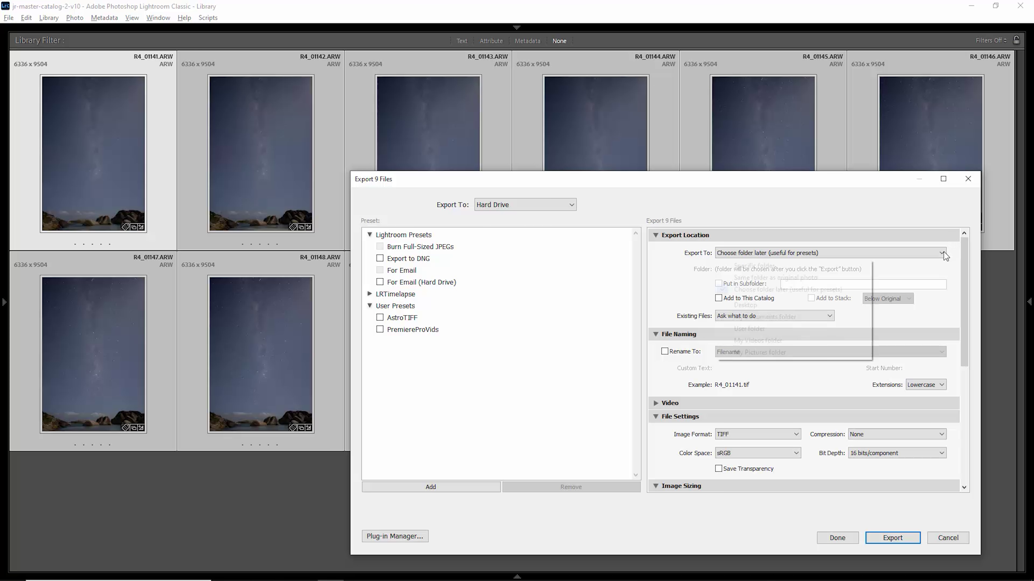
{"action": "left_click", "coordinate": [841, 271]}
Step: Create a Desktop folder named astro and choose it as the export destination
{"action": "right_click", "coordinate": [614, 294]}
{"action": "mouse_move", "coordinate": [702, 435]}
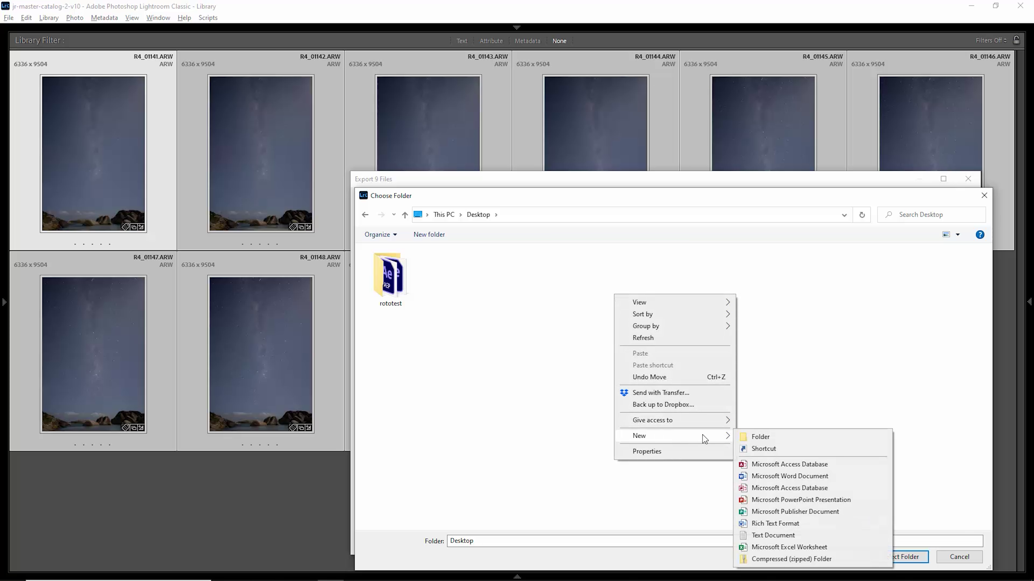
{"action": "left_click", "coordinate": [789, 440]}
{"action": "type", "text": "astro"}
{"action": "key", "text": "Return"}
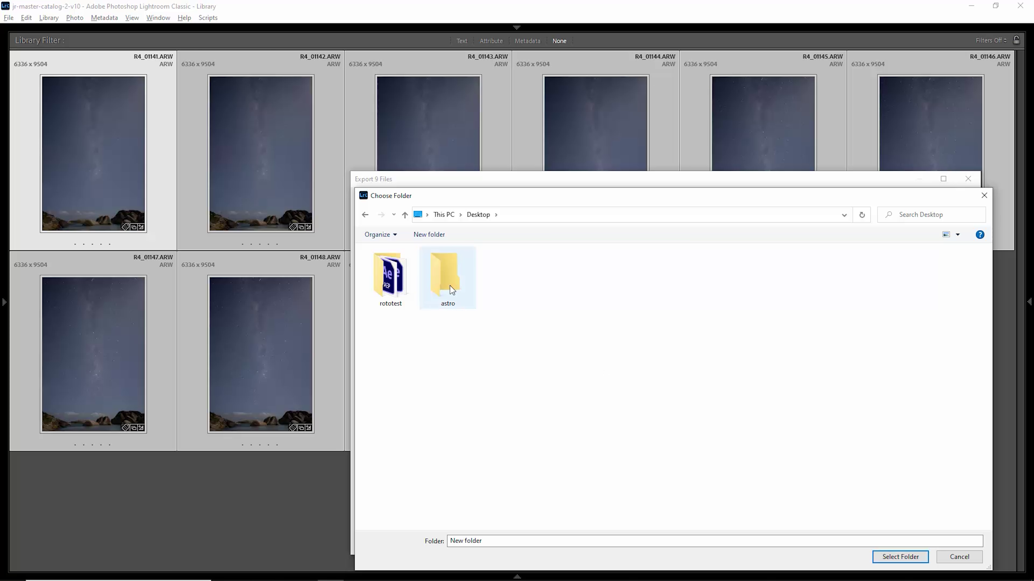
{"action": "double_click", "coordinate": [456, 294]}
{"action": "left_click", "coordinate": [900, 557]}
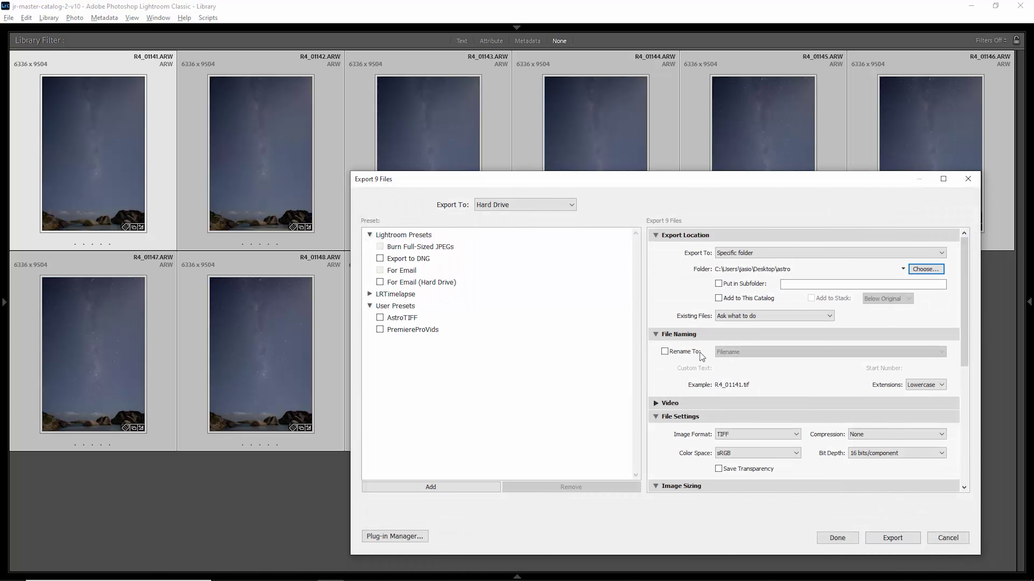
Step: Keep the export format as TIFF with Compression None and 16 bits/component
{"action": "left_click", "coordinate": [656, 336]}
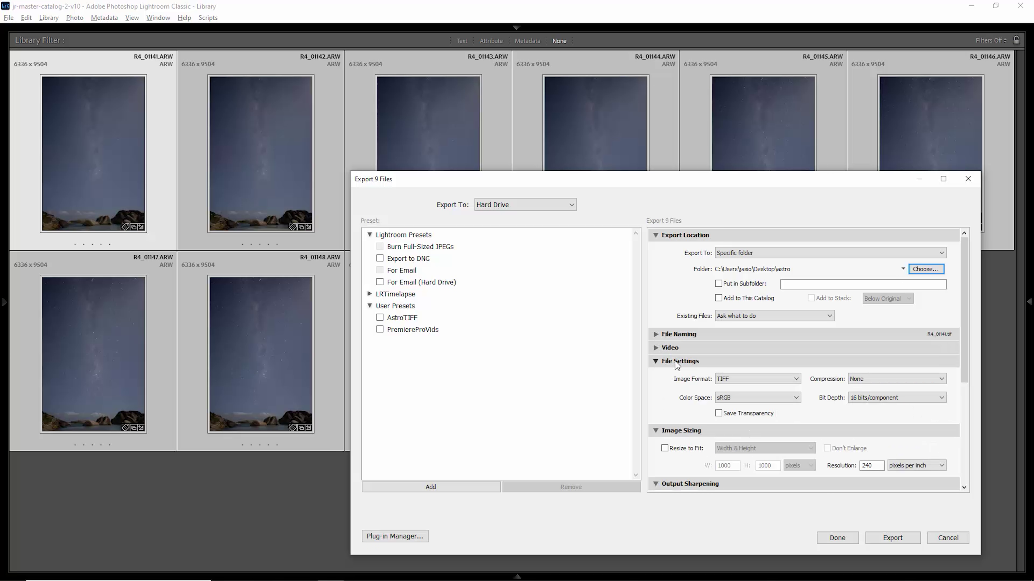
{"action": "left_click", "coordinate": [795, 383]}
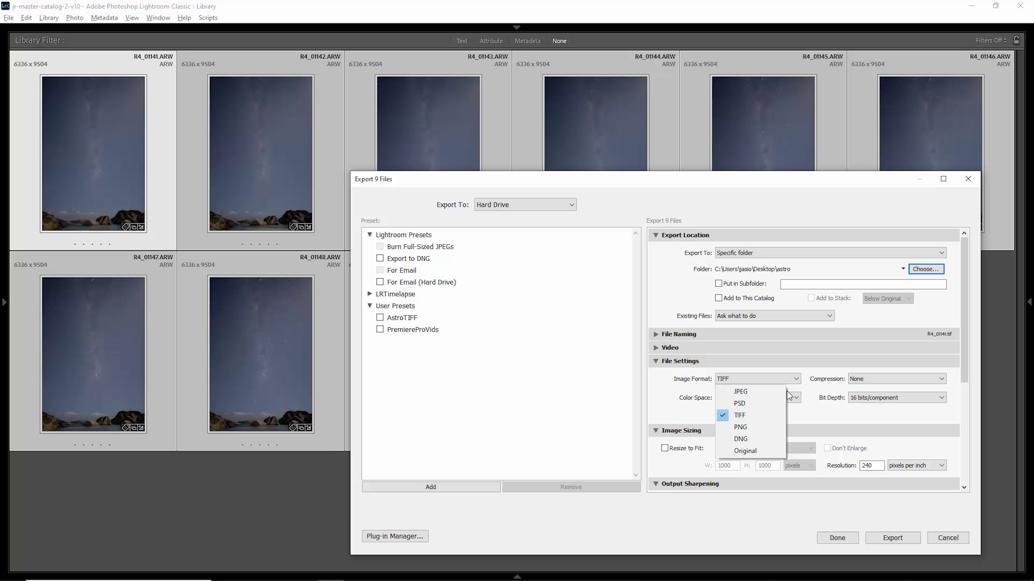
{"action": "left_click", "coordinate": [773, 416]}
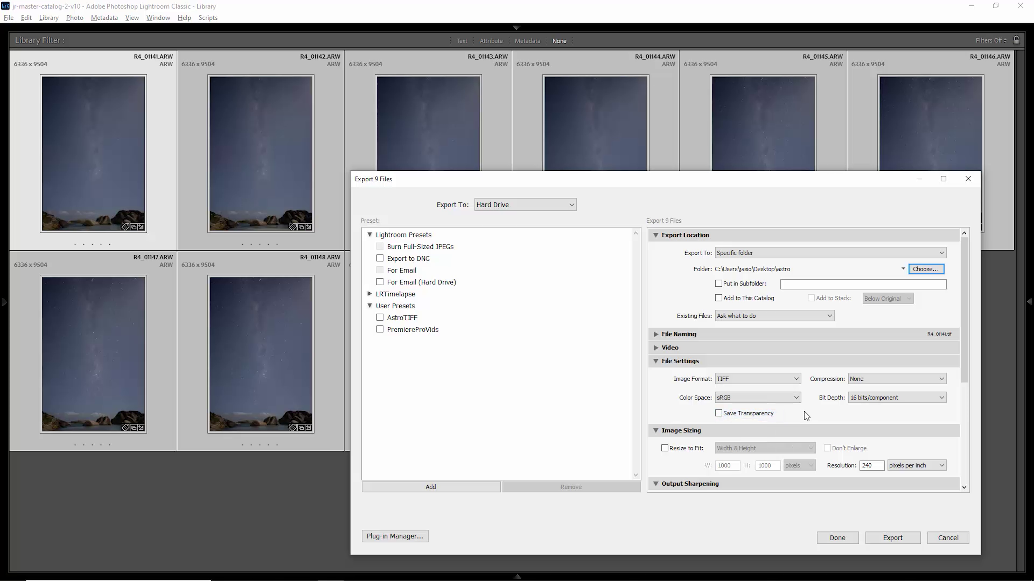
{"action": "left_click", "coordinate": [943, 380]}
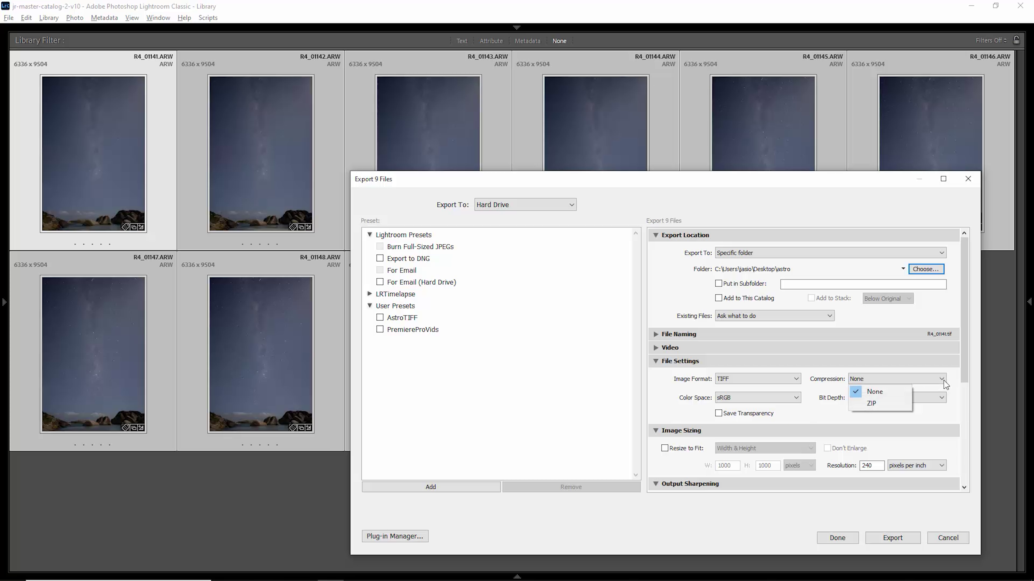
{"action": "left_click", "coordinate": [954, 378]}
{"action": "left_click", "coordinate": [943, 399]}
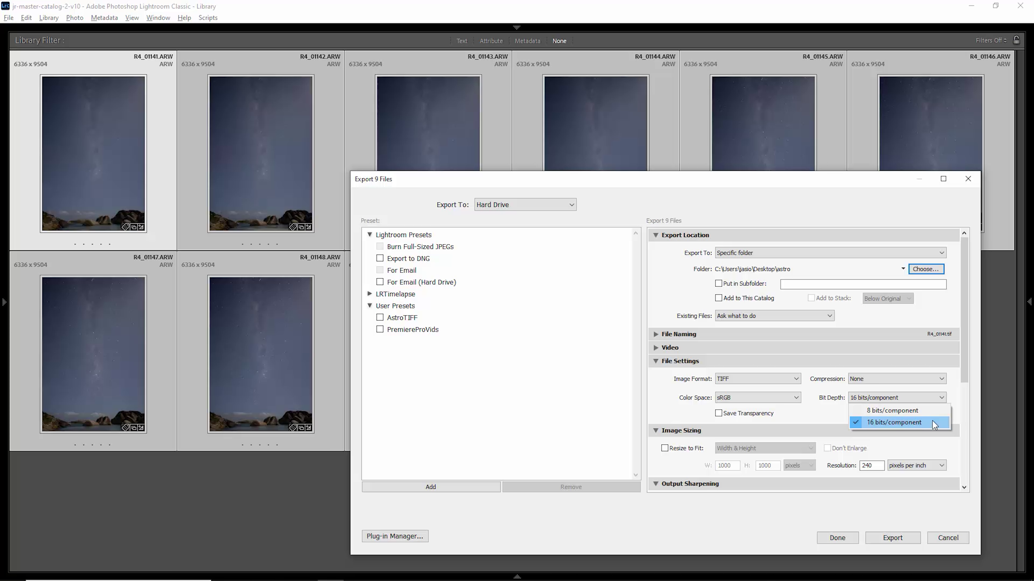
{"action": "left_click", "coordinate": [952, 418]}
Step: Leave resizing and output sharpening off, export the nine photos, and select the resulting TIFFs
{"action": "scroll", "coordinate": [674, 300], "scroll_direction": "down", "scroll_amount": 5}
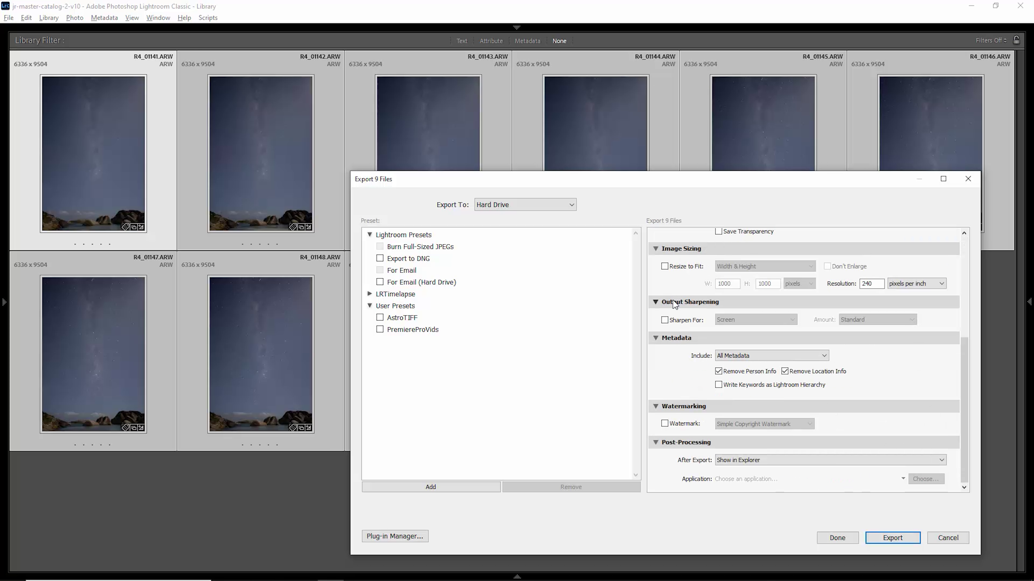
{"action": "left_click", "coordinate": [664, 266]}
{"action": "left_click", "coordinate": [665, 266]}
{"action": "left_click", "coordinate": [664, 321]}
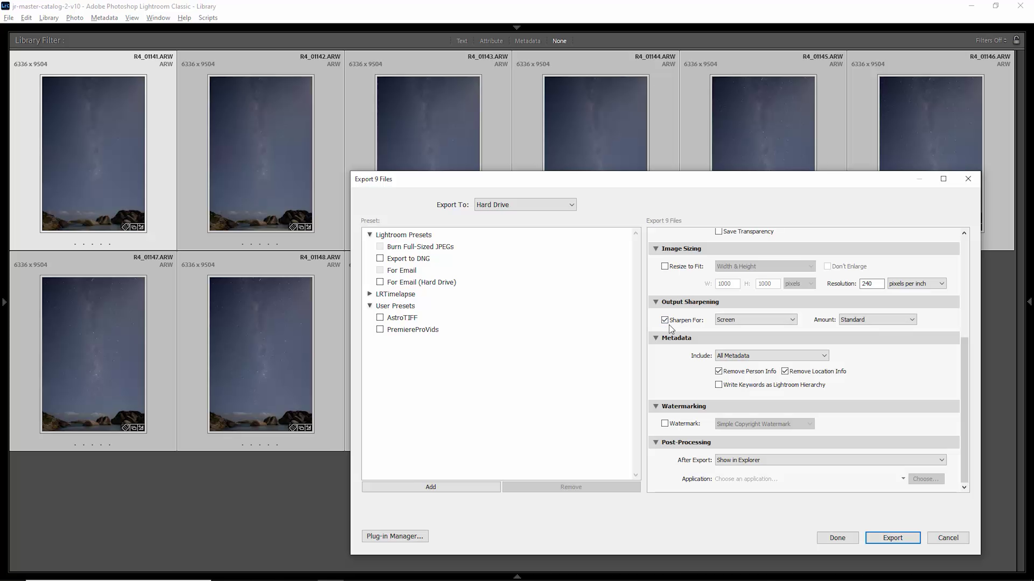
{"action": "left_click", "coordinate": [665, 322]}
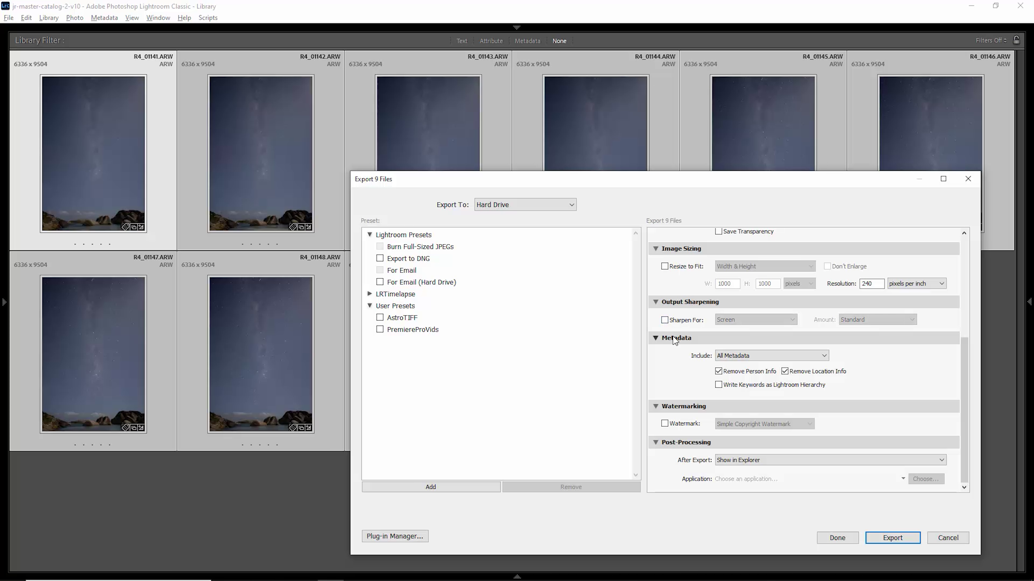
{"action": "left_click", "coordinate": [908, 538]}
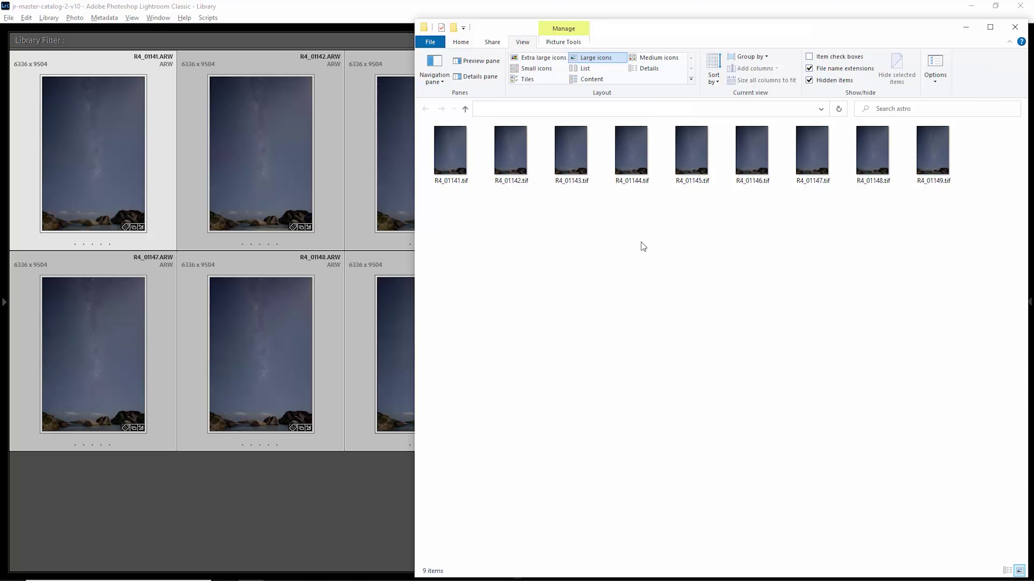
{"action": "left_click_drag", "start_coordinate": [441, 222], "coordinate": [965, 151]}
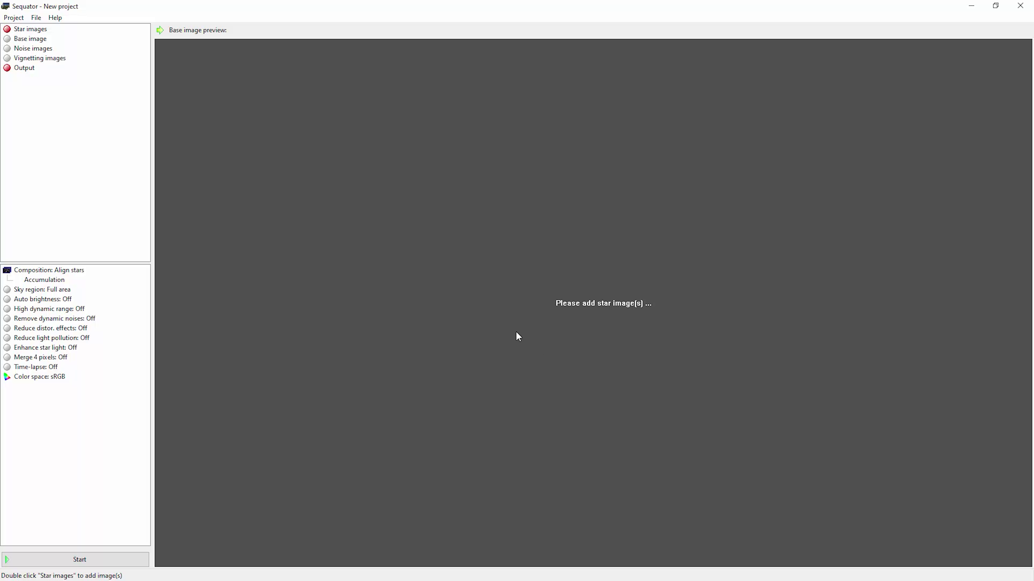
Step: Add the nine R4_01141–R4_01149 TIFFs from astro as star images, then open the base image picker
{"action": "left_click", "coordinate": [33, 29]}
{"action": "double_click", "coordinate": [32, 29]}
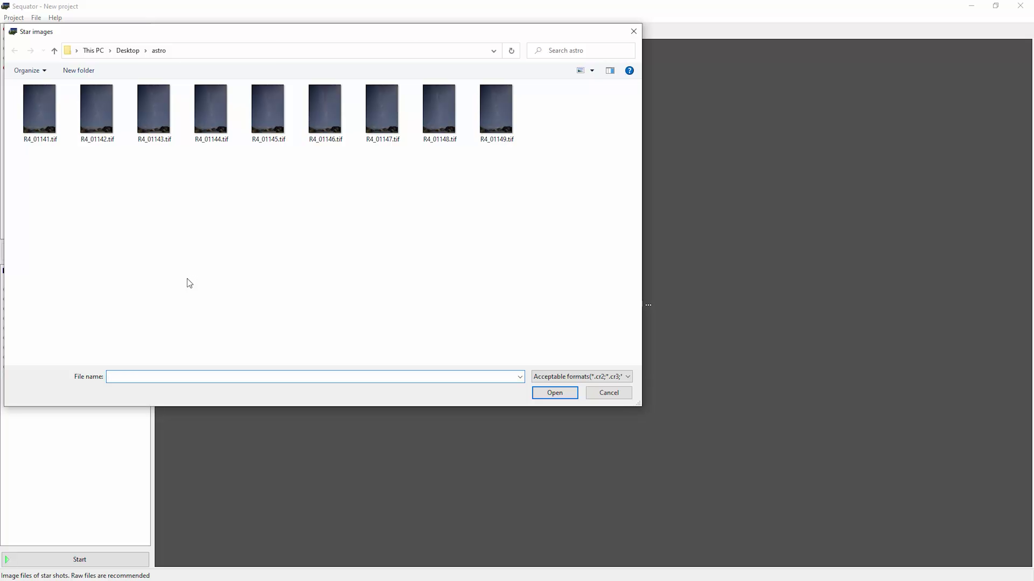
{"action": "left_click_drag", "start_coordinate": [50, 258], "coordinate": [528, 114]}
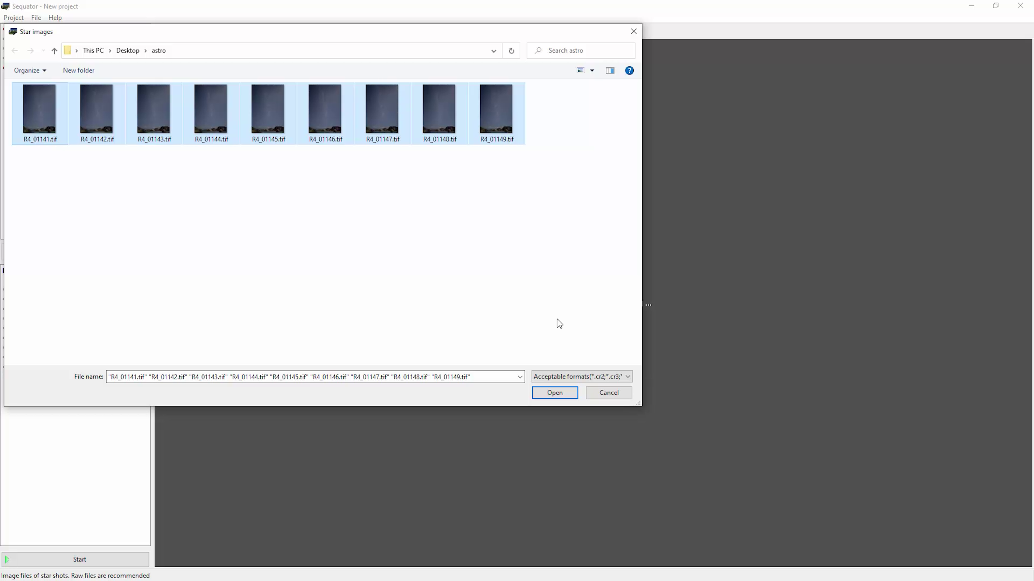
{"action": "left_click", "coordinate": [554, 393]}
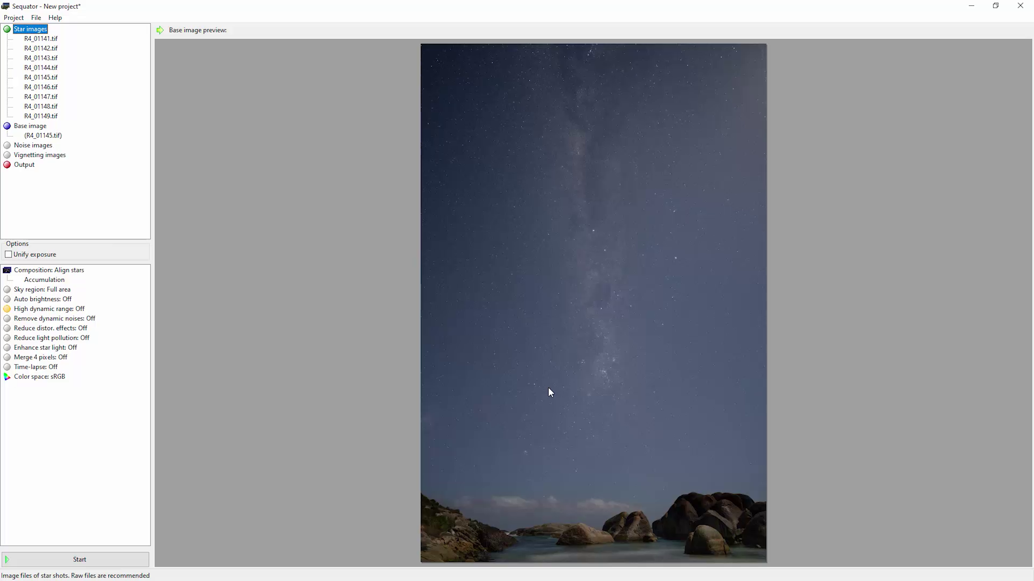
{"action": "key", "text": "alt"}
{"action": "left_click", "coordinate": [31, 126]}
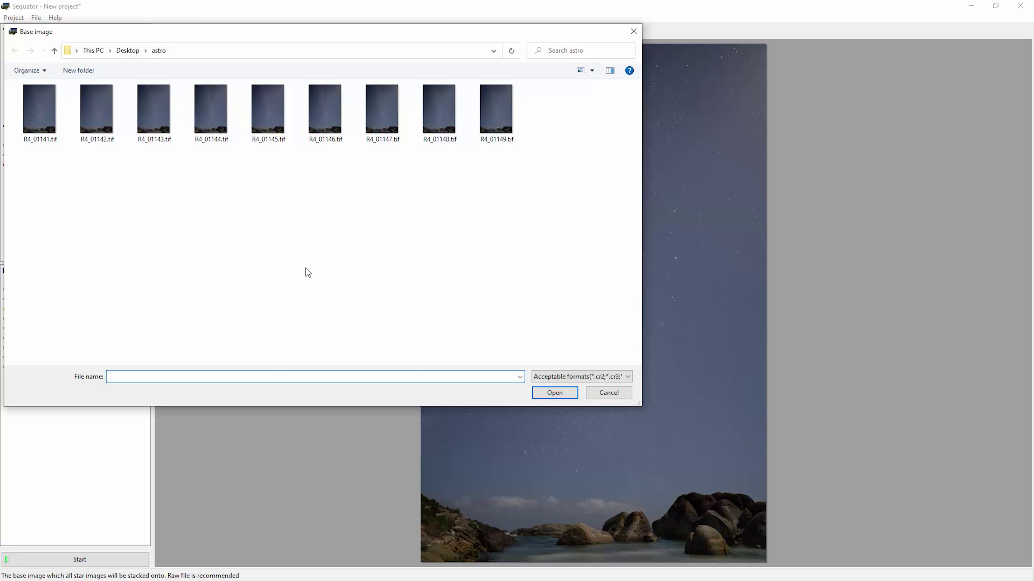
Step: Cancel the Base image dialog so R4_01145.tif stays the base image
{"action": "left_click", "coordinate": [616, 391]}
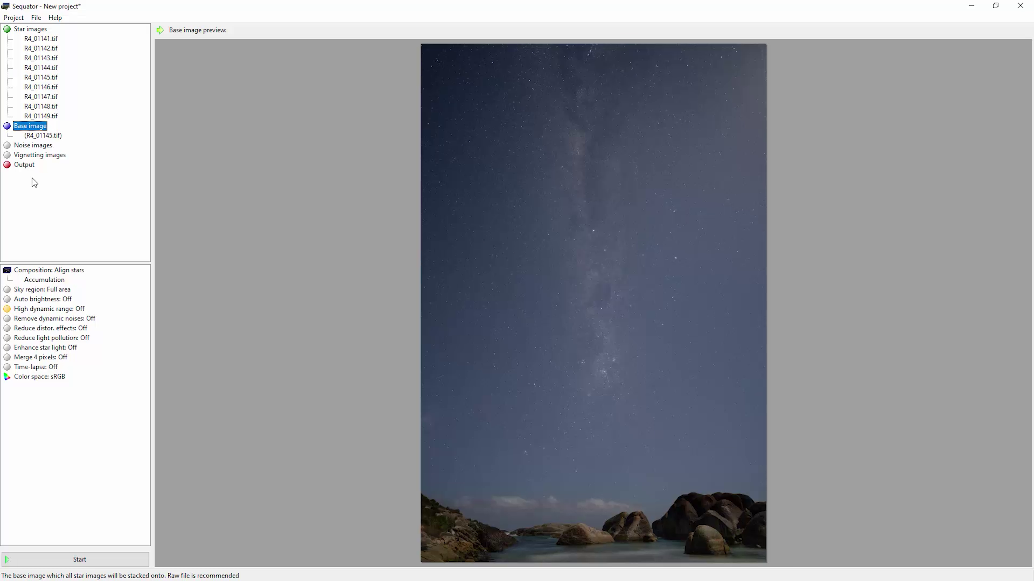
Step: Name the output 'stacked' as an uncompressed TIFF saved in the astro folder
{"action": "left_click", "coordinate": [26, 167]}
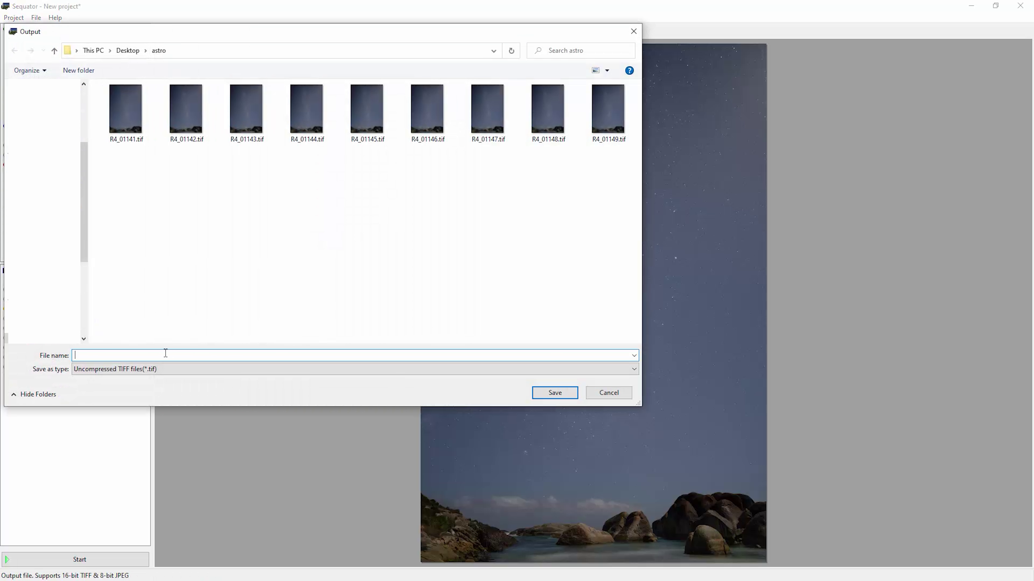
{"action": "type", "text": "stacked"}
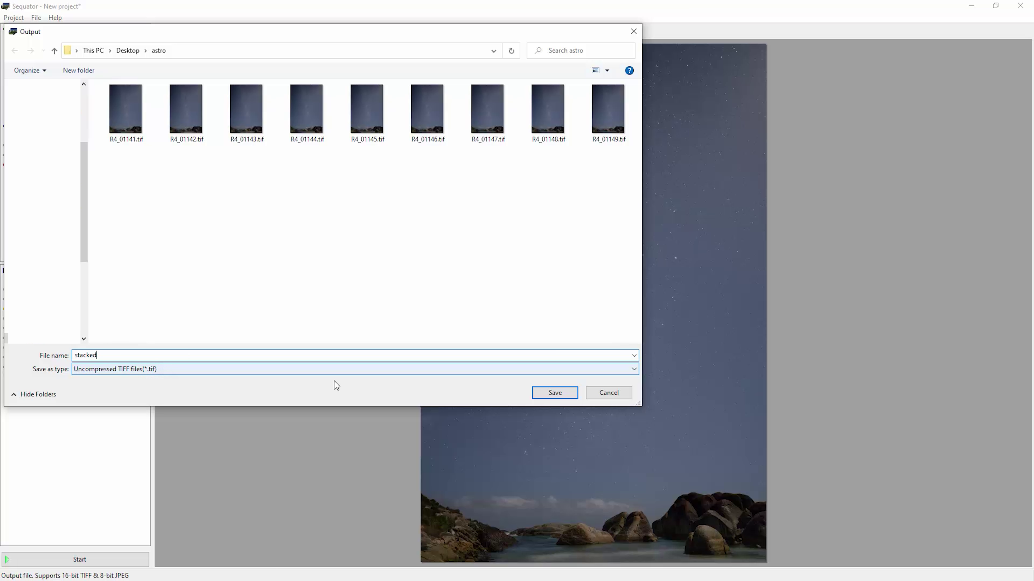
{"action": "left_click", "coordinate": [557, 394]}
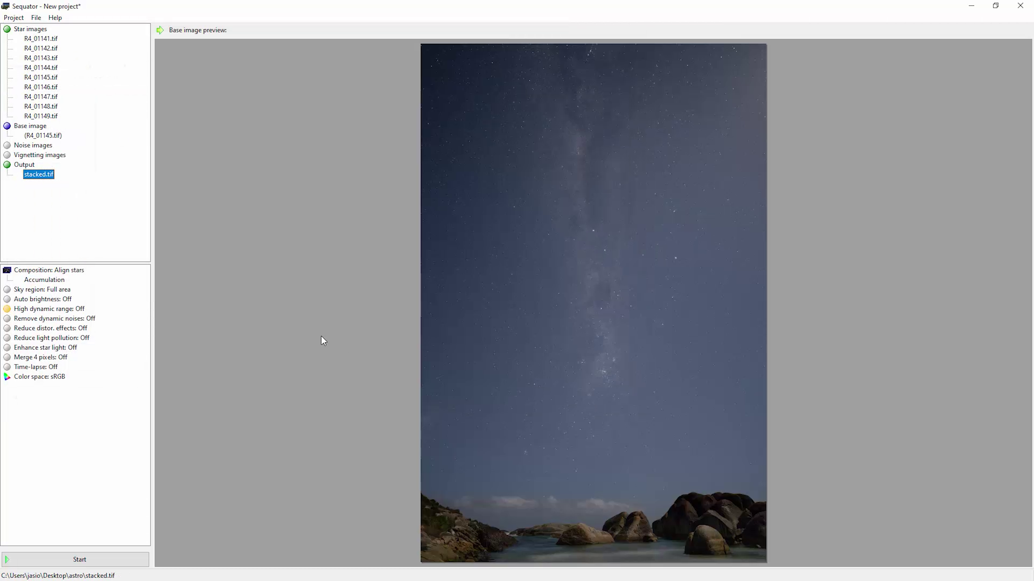
Step: Set composition to Align stars with Freeze ground and Selective enabled, then open Sky region options
{"action": "left_click", "coordinate": [38, 272]}
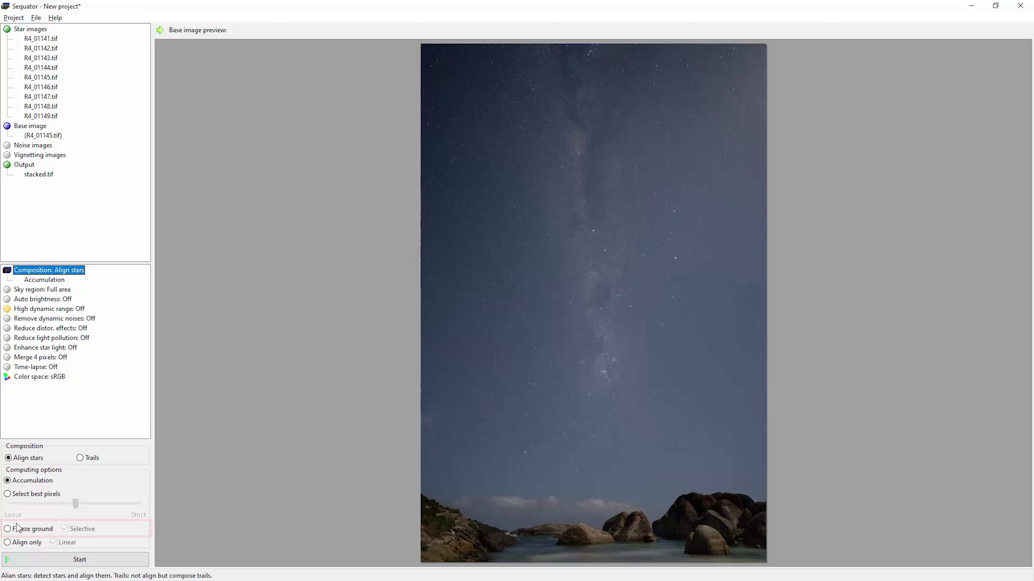
{"action": "left_click", "coordinate": [8, 529]}
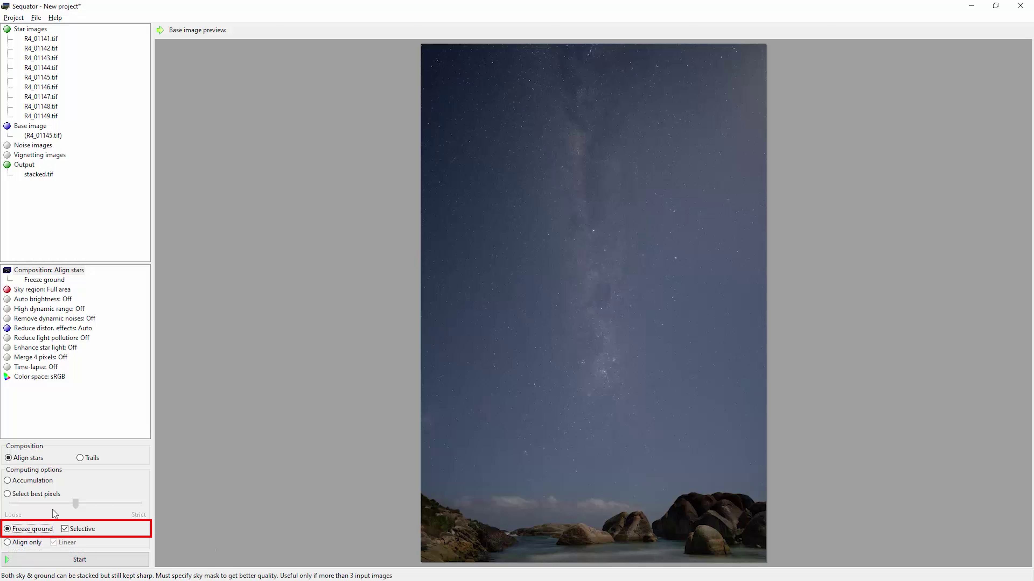
{"action": "left_click", "coordinate": [65, 529]}
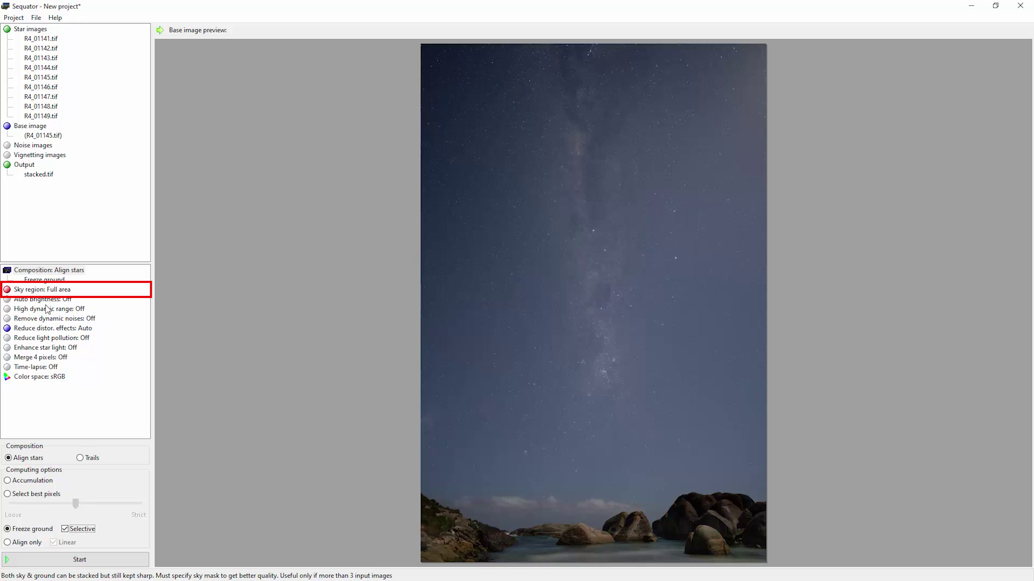
{"action": "left_click", "coordinate": [39, 289]}
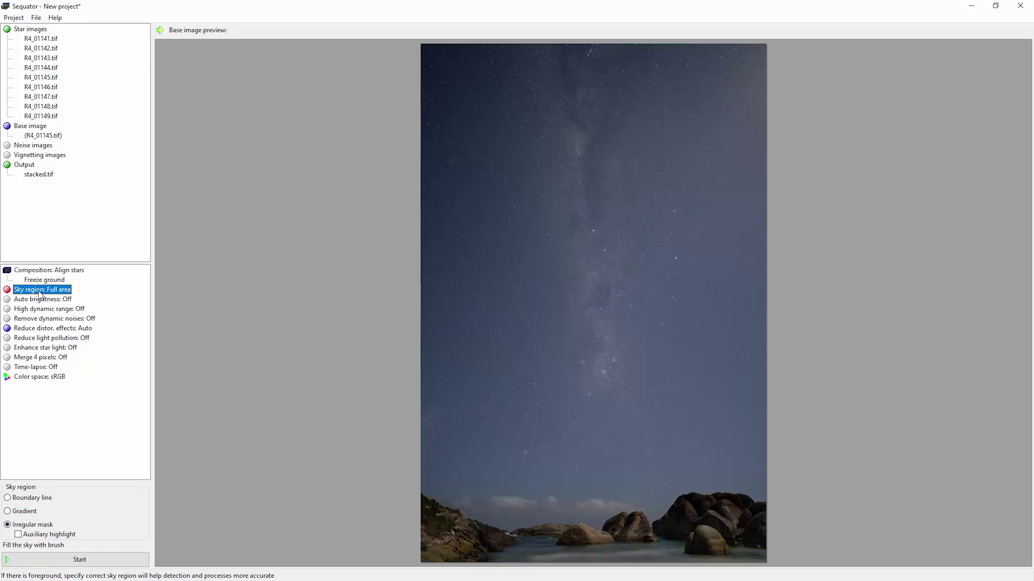
Step: Paint an irregular sky mask above the rocks, checking it with Auxiliary highlight on then off
{"action": "left_click", "coordinate": [8, 499]}
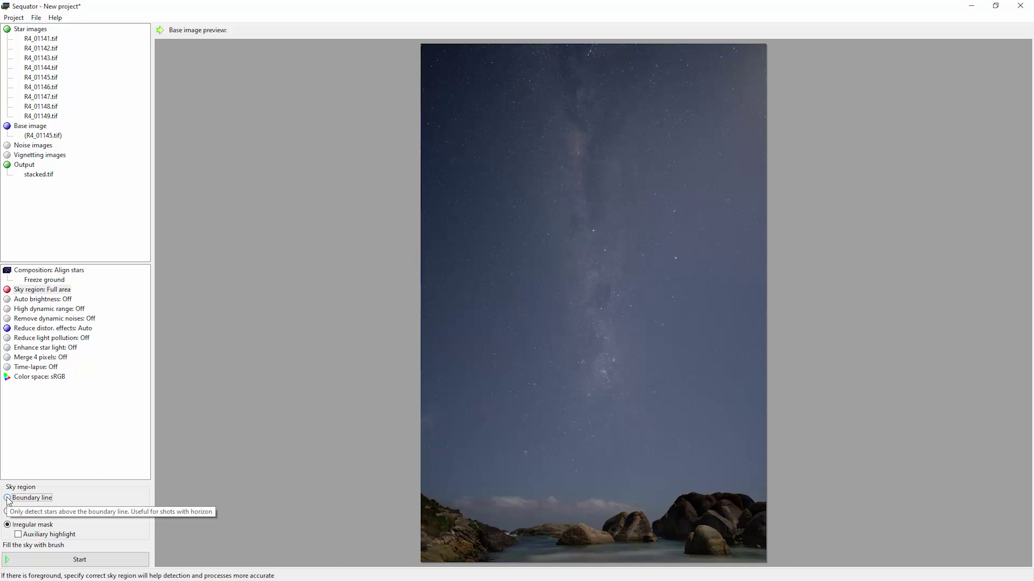
{"action": "left_click_drag", "start_coordinate": [413, 476], "coordinate": [761, 481]}
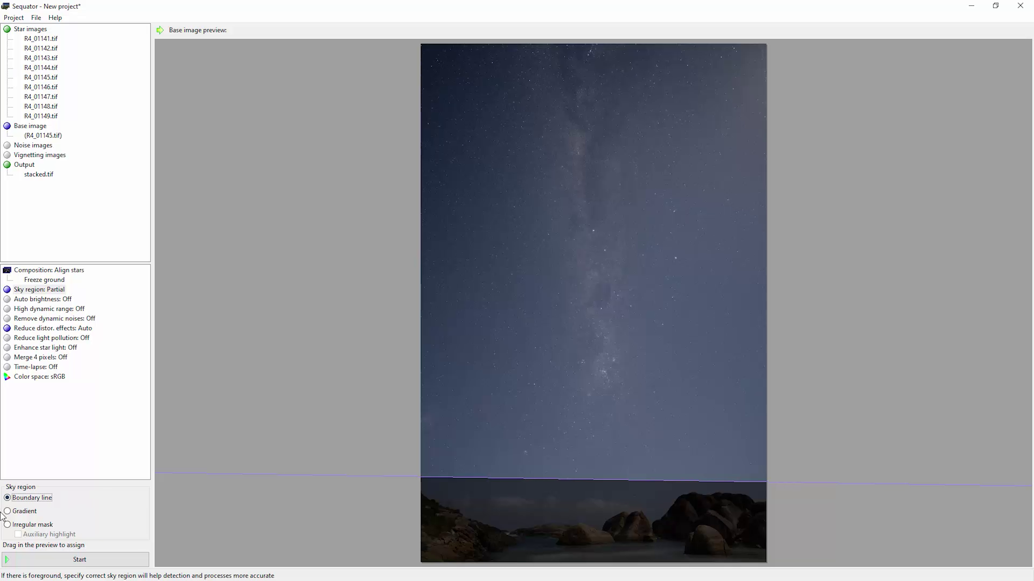
{"action": "left_click", "coordinate": [8, 525]}
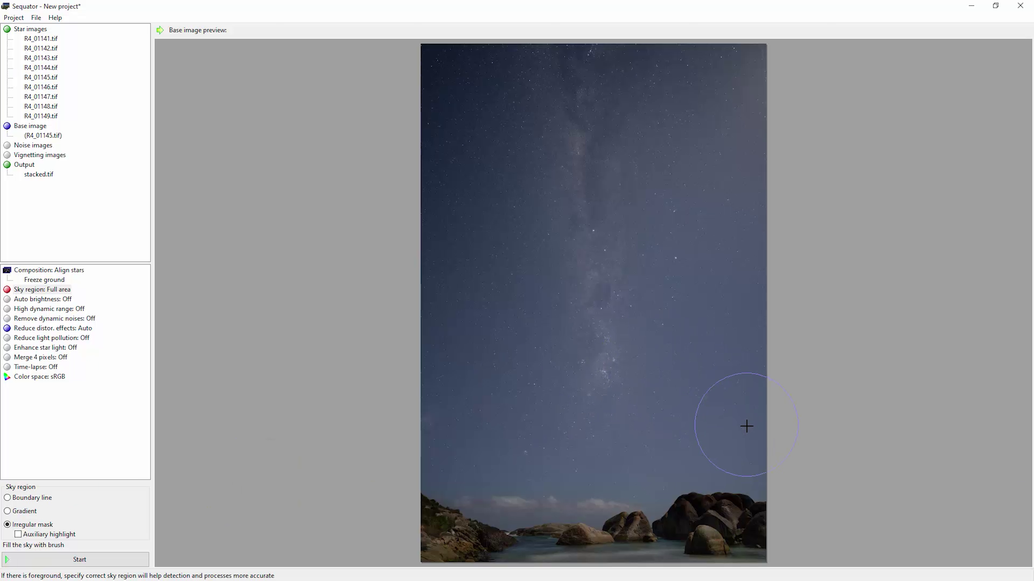
{"action": "mouse_move", "coordinate": [745, 424]}
{"action": "left_mouse_down"}
{"action": "mouse_move", "coordinate": [577, 453]}
{"action": "mouse_move", "coordinate": [757, 376]}
{"action": "mouse_move", "coordinate": [630, 325]}
{"action": "mouse_move", "coordinate": [431, 328]}
{"action": "mouse_move", "coordinate": [492, 247]}
{"action": "mouse_move", "coordinate": [679, 268]}
{"action": "mouse_move", "coordinate": [792, 221]}
{"action": "mouse_move", "coordinate": [478, 193]}
{"action": "mouse_move", "coordinate": [482, 120]}
{"action": "mouse_move", "coordinate": [787, 100]}
{"action": "mouse_move", "coordinate": [243, 298]}
{"action": "left_mouse_up"}
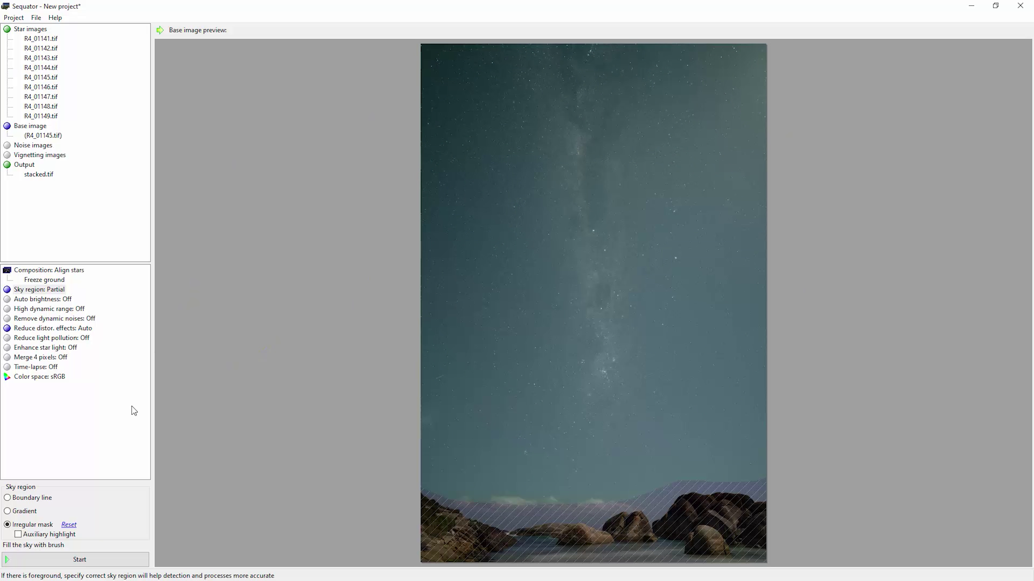
{"action": "left_click", "coordinate": [18, 535]}
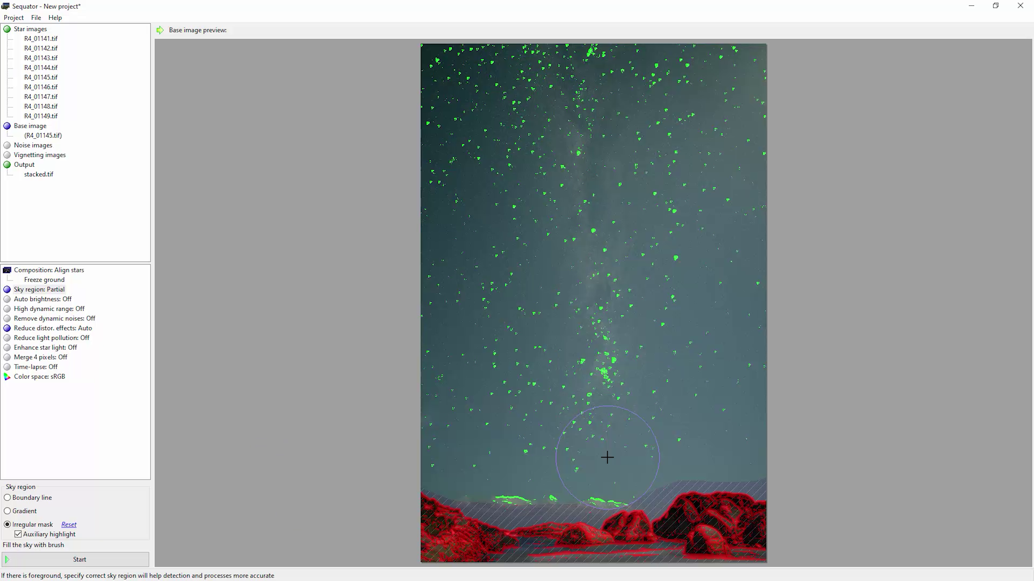
{"action": "mouse_move", "coordinate": [568, 468]}
{"action": "left_mouse_down"}
{"action": "mouse_move", "coordinate": [568, 453]}
{"action": "mouse_move", "coordinate": [513, 472]}
{"action": "left_mouse_up"}
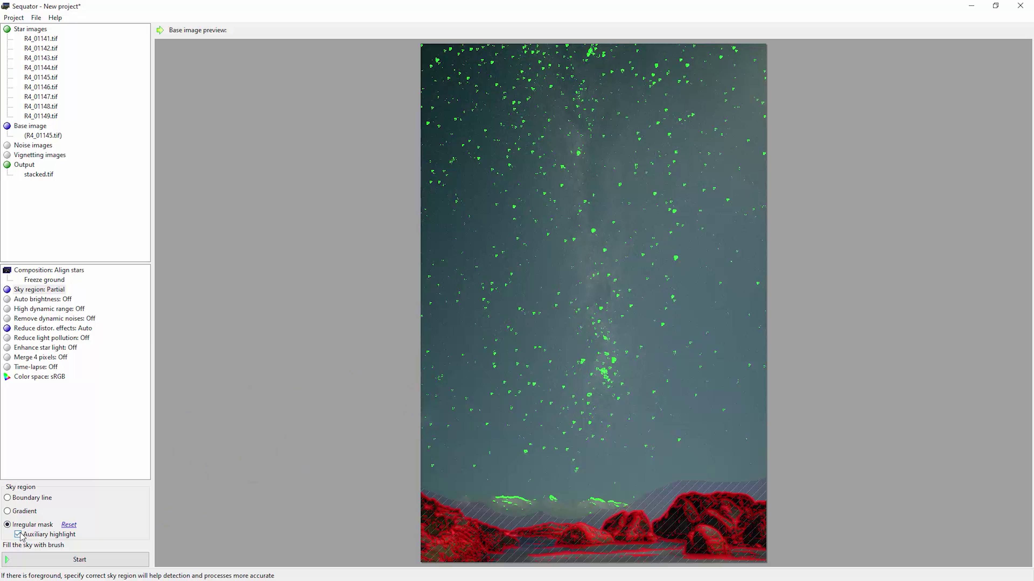
{"action": "left_click", "coordinate": [18, 535]}
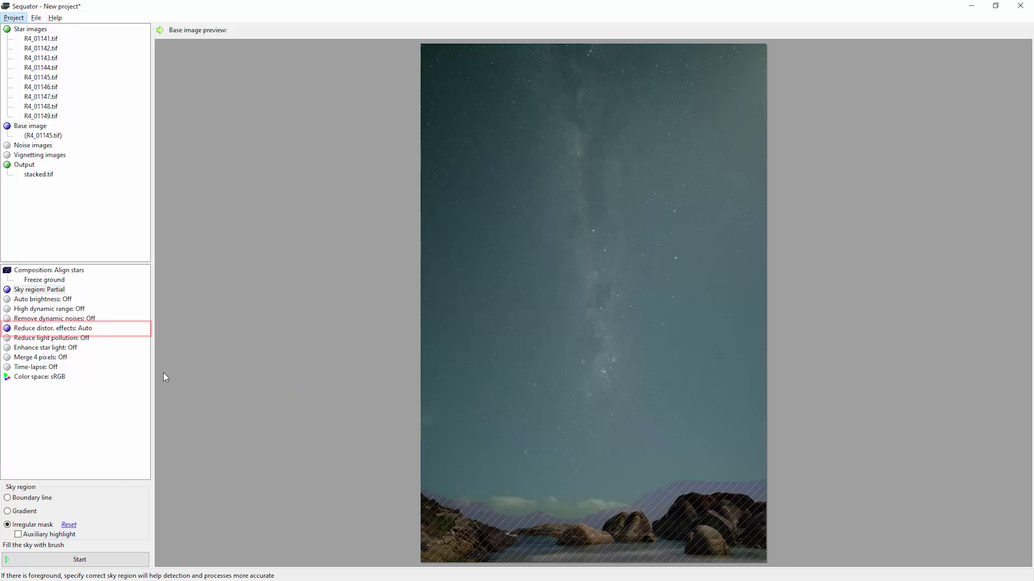
Step: Try Tele distortion reduction, return to Complex mode, then open the time-lapse settings
{"action": "left_click", "coordinate": [49, 329]}
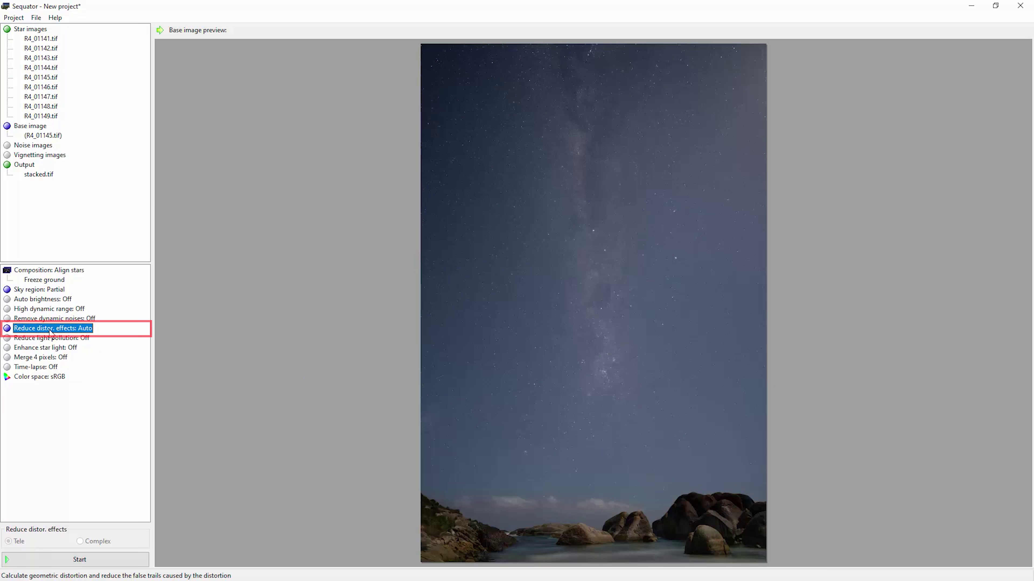
{"action": "left_click", "coordinate": [8, 541]}
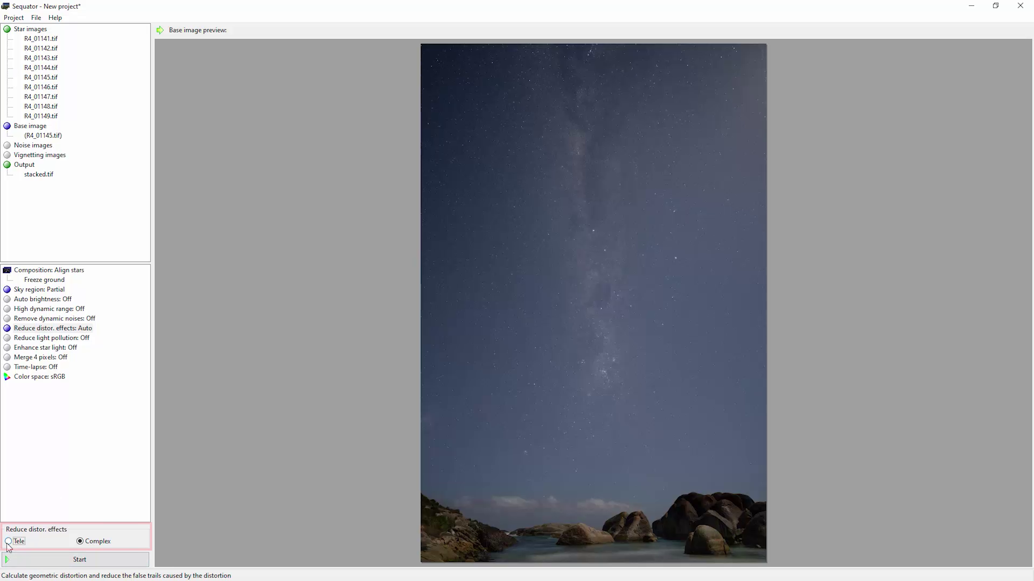
{"action": "left_click", "coordinate": [80, 541]}
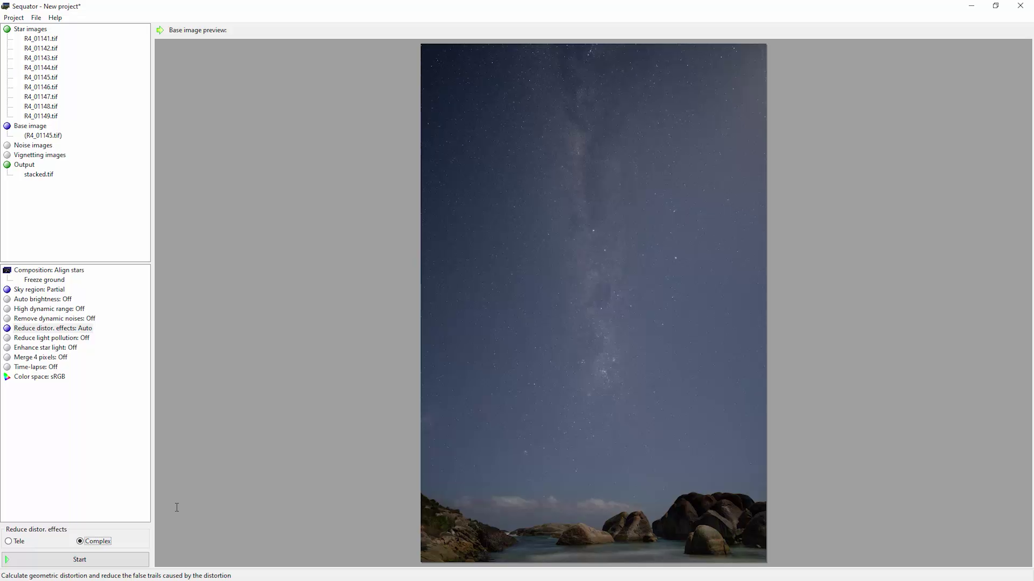
{"action": "left_click", "coordinate": [25, 367]}
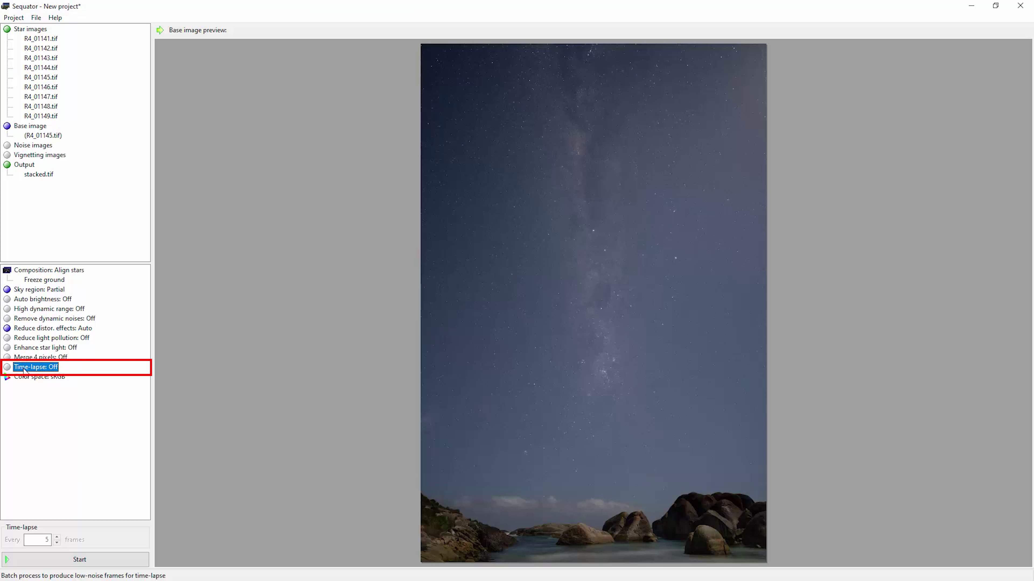
{"action": "double_click", "coordinate": [47, 366]}
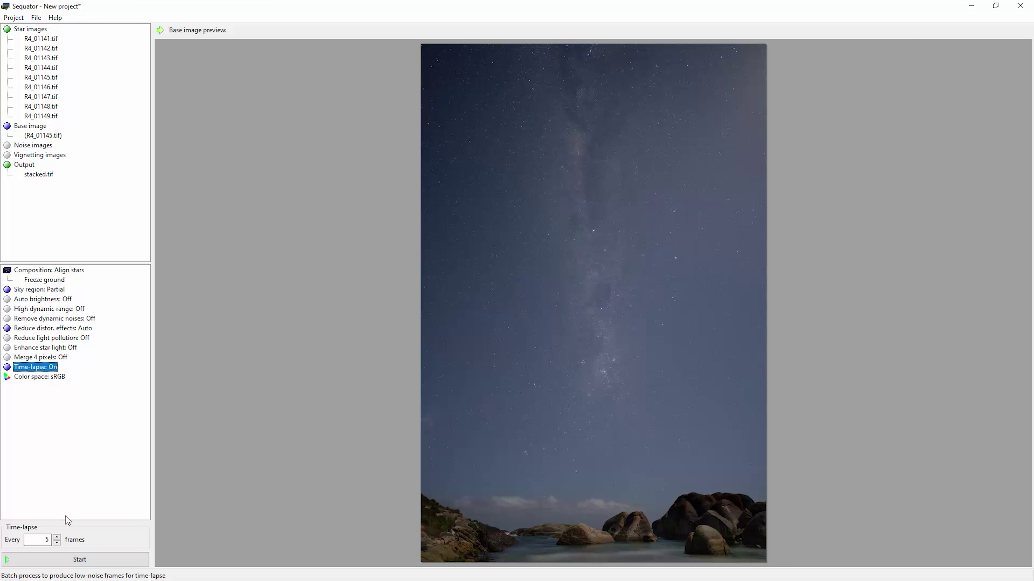
{"action": "left_click", "coordinate": [57, 538]}
{"action": "left_click", "coordinate": [57, 538]}
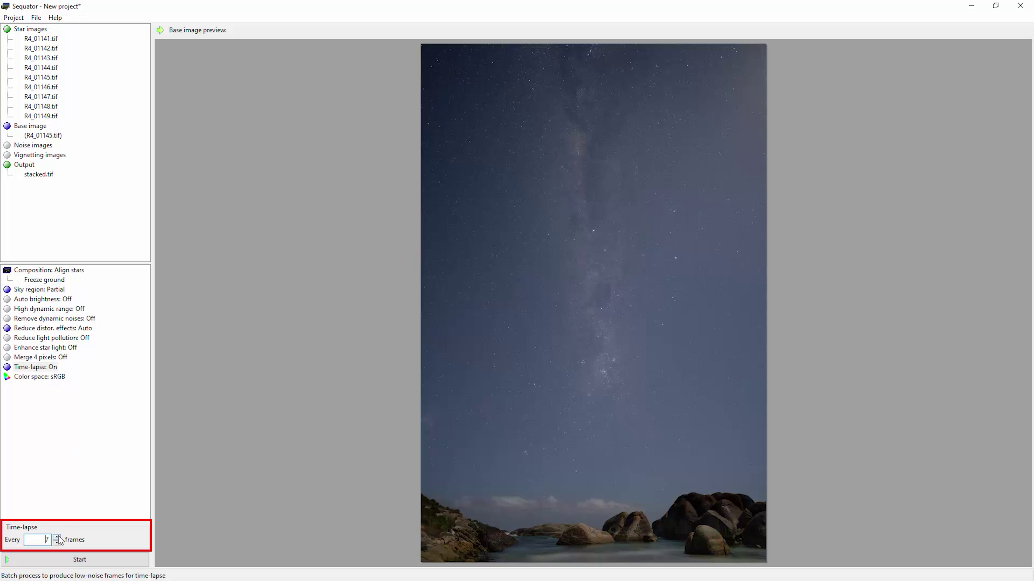
{"action": "left_click", "coordinate": [57, 543]}
{"action": "left_click", "coordinate": [57, 543]}
{"action": "left_click", "coordinate": [58, 543]}
{"action": "left_click", "coordinate": [41, 368]}
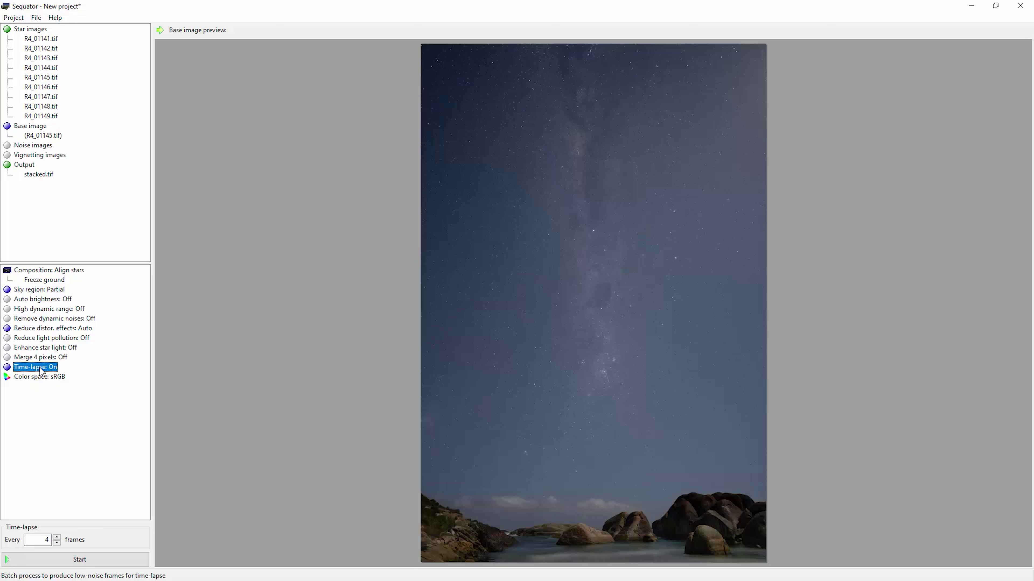
{"action": "double_click", "coordinate": [41, 368]}
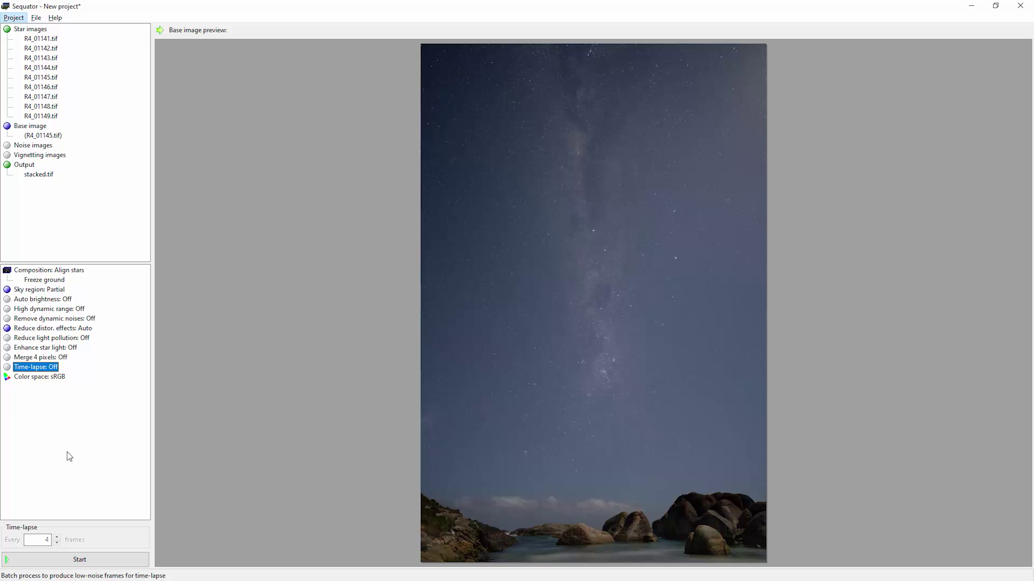
{"action": "left_click", "coordinate": [60, 271]}
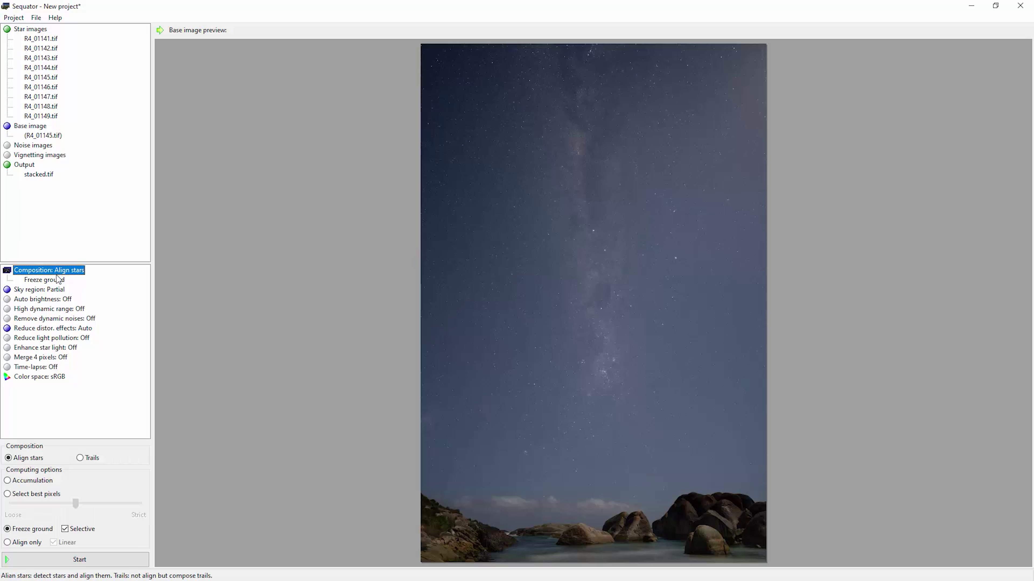
Step: Review the sky region, stack the nine images into stacked.tif, and close the finished log
{"action": "left_click", "coordinate": [50, 292]}
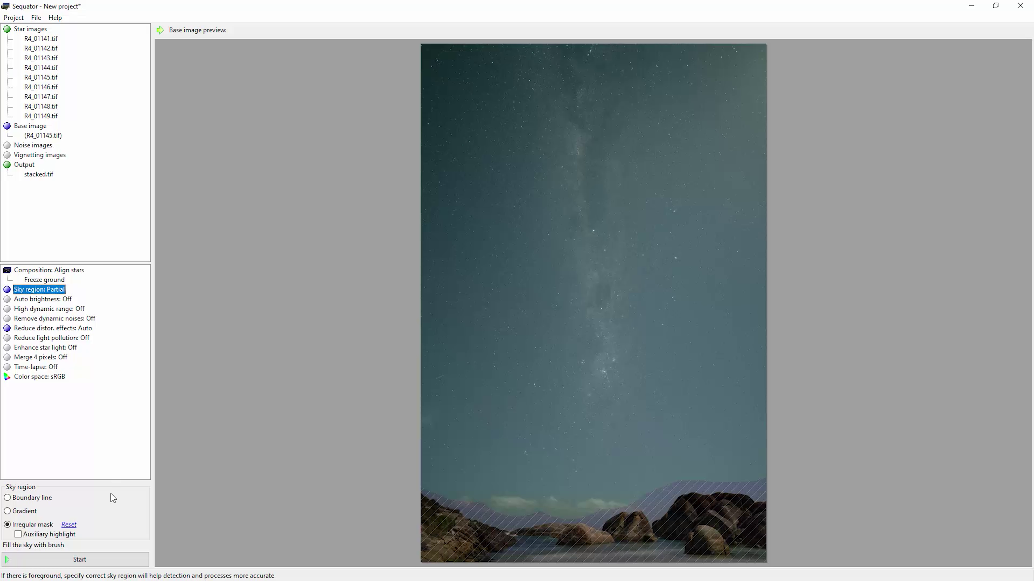
{"action": "left_click", "coordinate": [59, 565]}
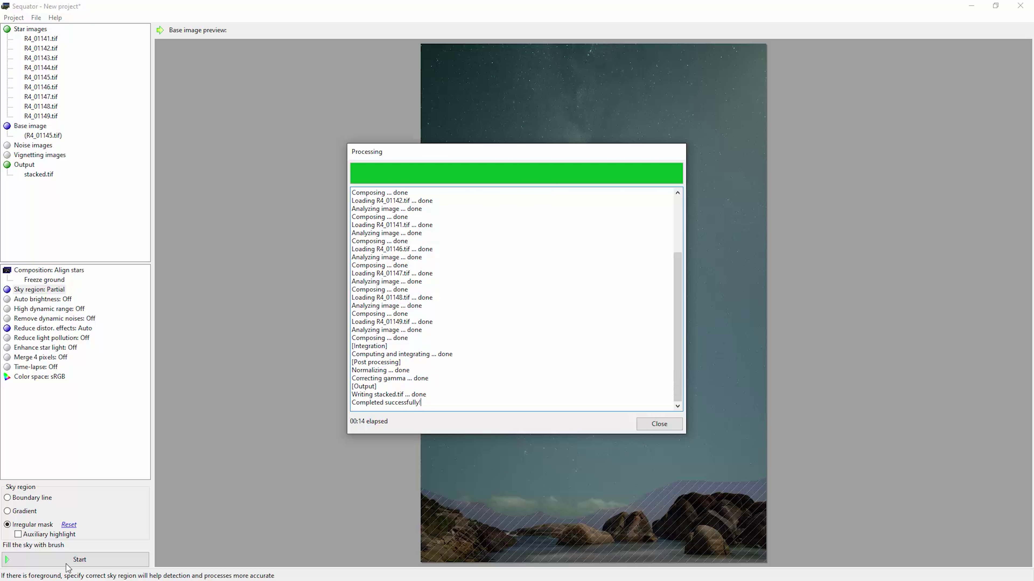
{"action": "left_click", "coordinate": [660, 425]}
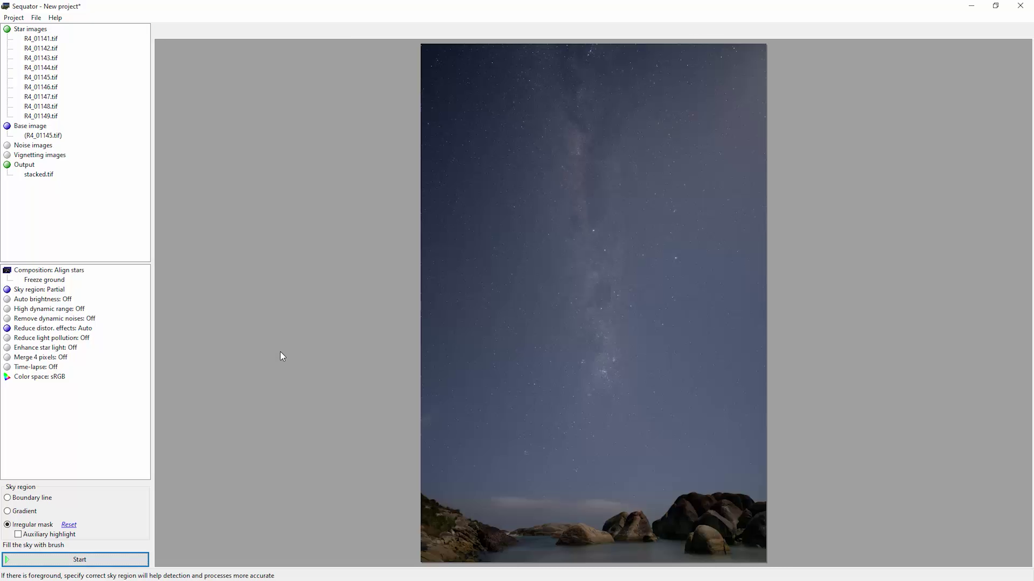
{"action": "key", "text": "alt+Tab"}
Step: Select the nine source TIFFs, then stacked.tif alone to confirm its 344 MB size
{"action": "left_click_drag", "start_coordinate": [457, 242], "coordinate": [937, 154]}
{"action": "left_click", "coordinate": [996, 149]}
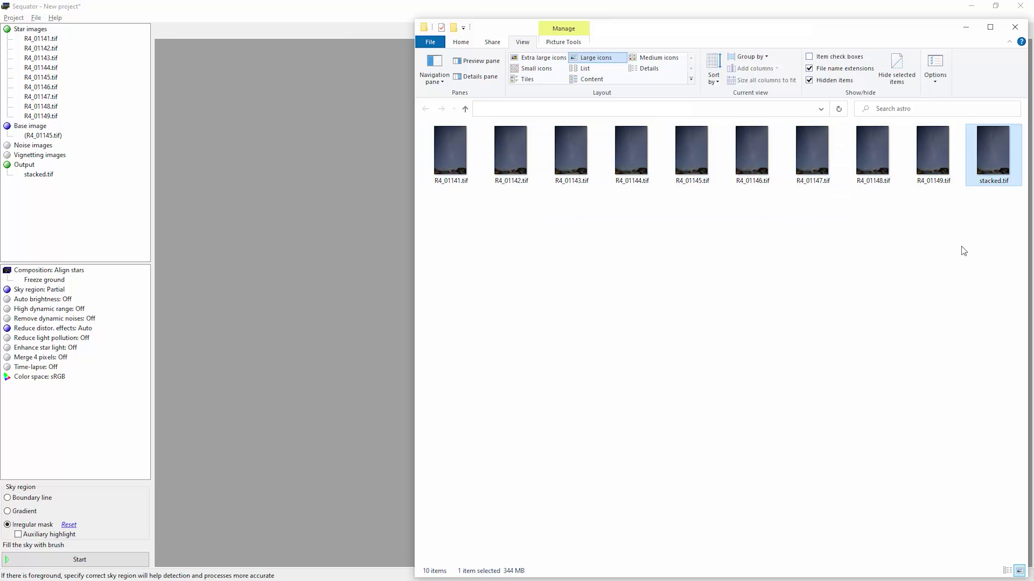